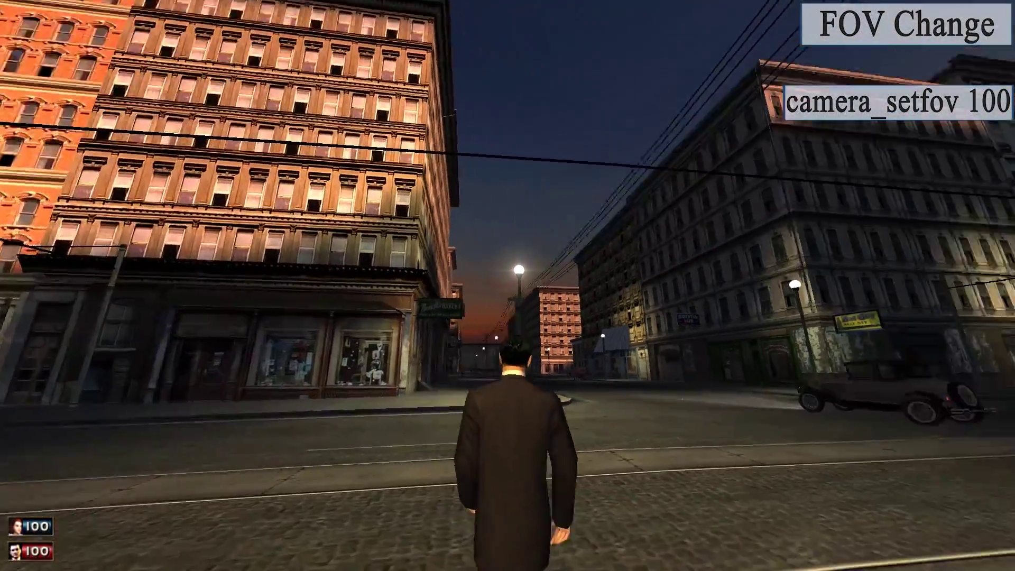
{"action": "key", "text": "w"}
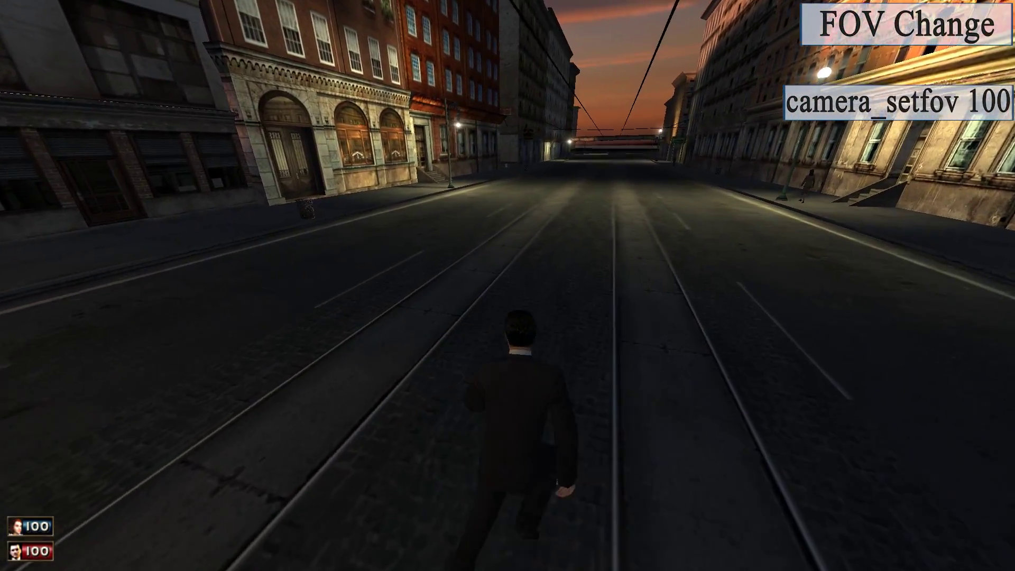
{"action": "key", "text": "a"}
{"action": "key", "text": "w"}
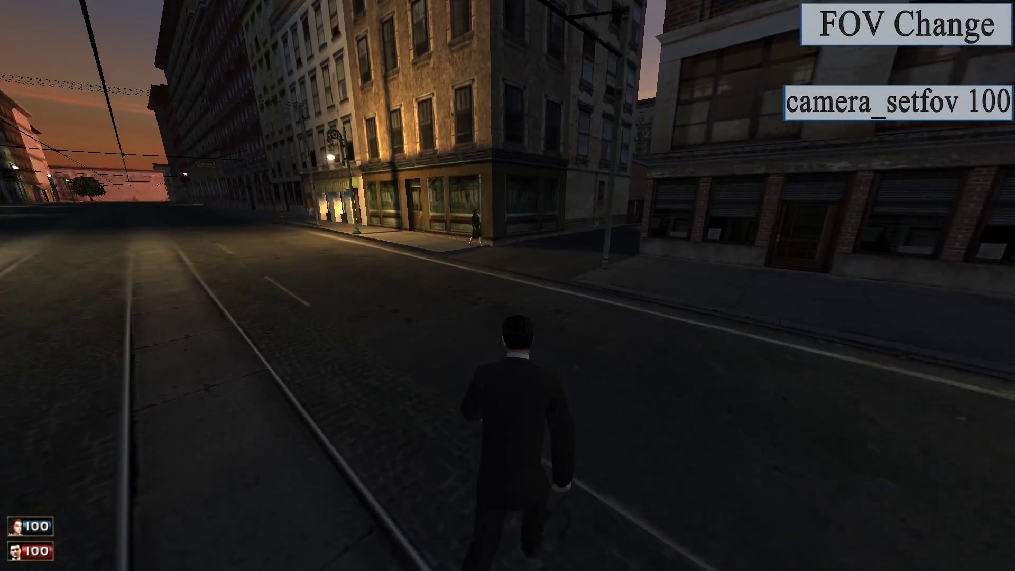
{"action": "key", "text": "w"}
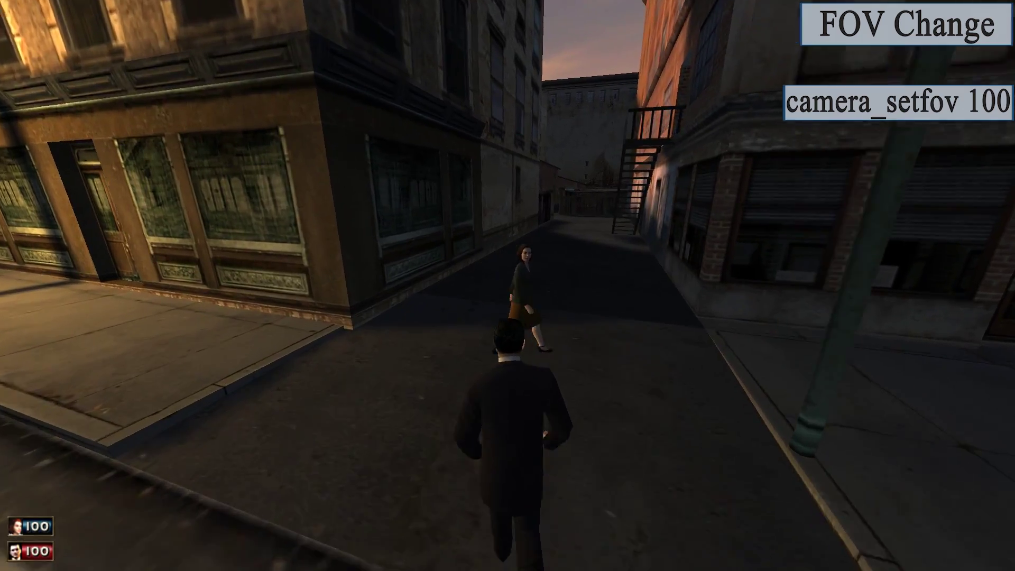
{"action": "key", "text": "w"}
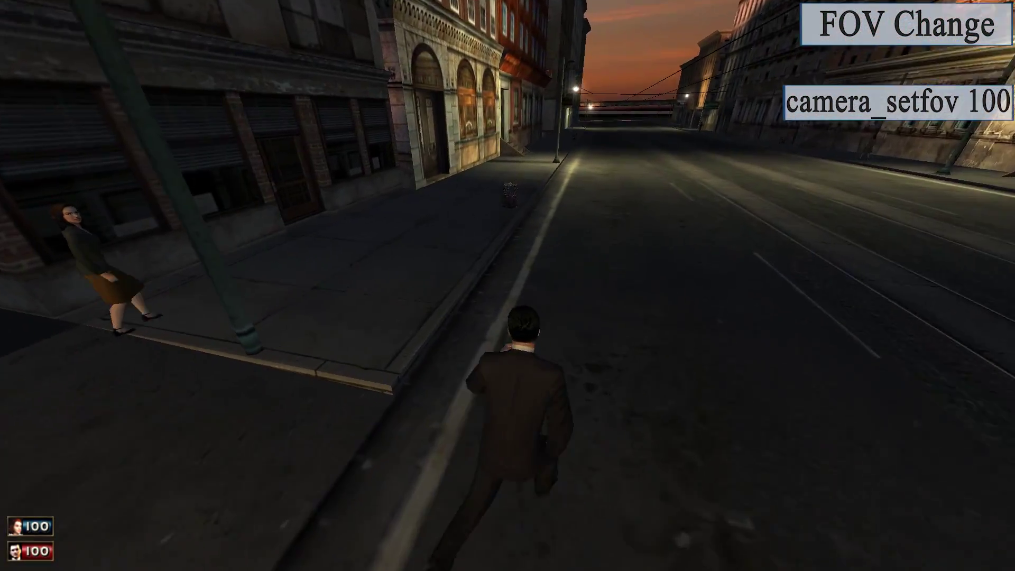
{"action": "key", "text": "w"}
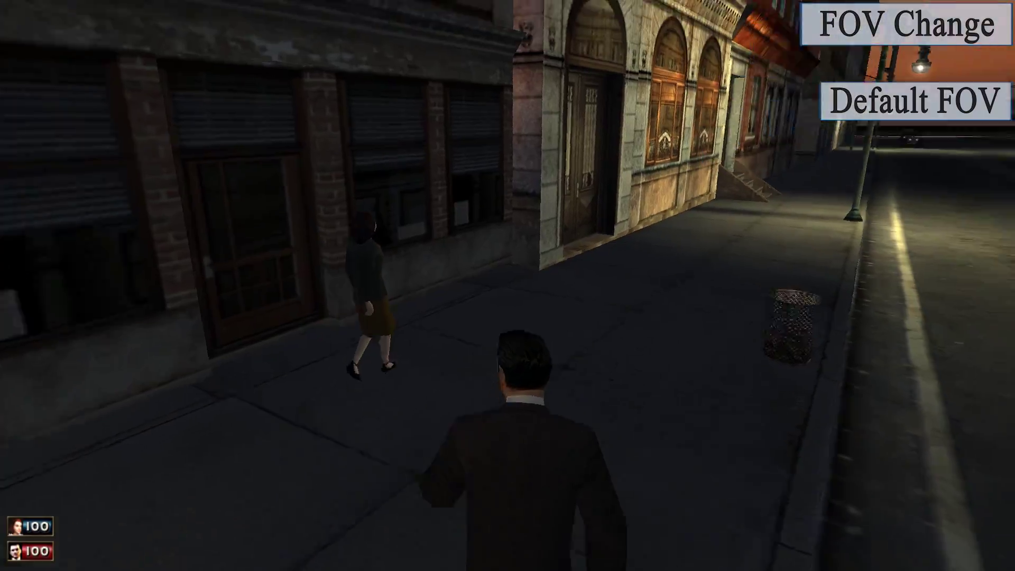
{"action": "key", "text": "w"}
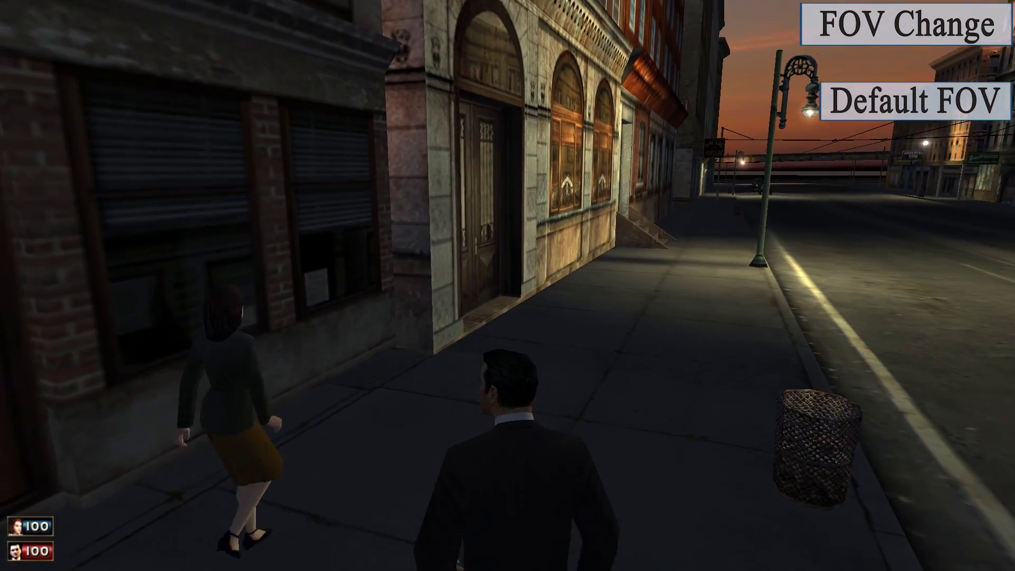
{"action": "key", "text": "w"}
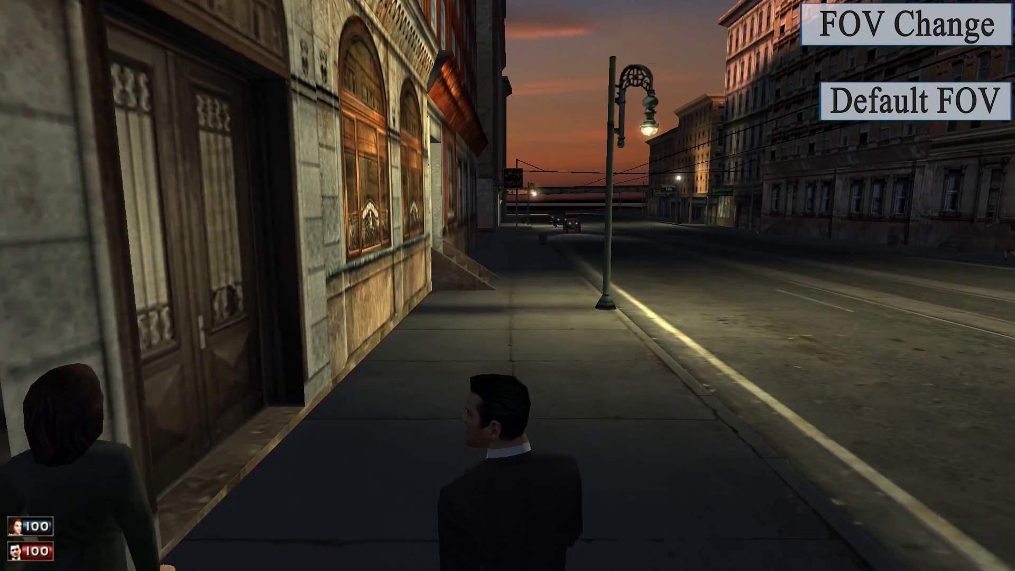
{"action": "key", "text": "w"}
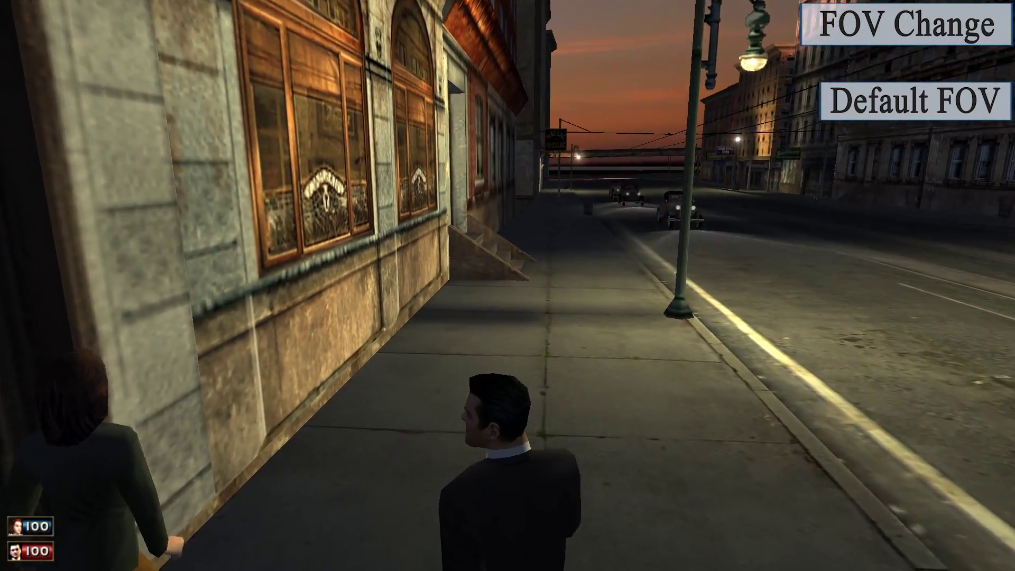
{"action": "key", "text": "w"}
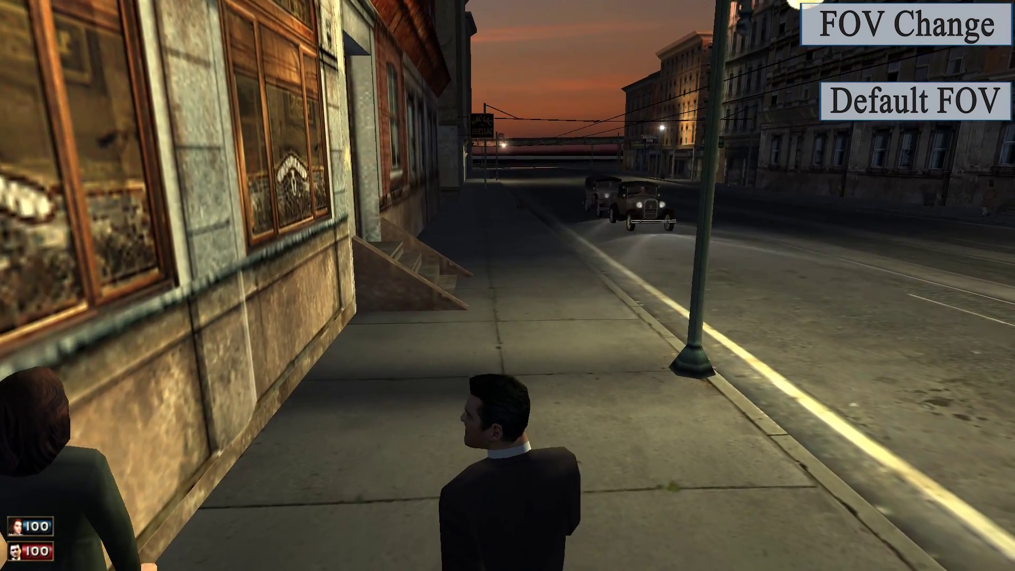
{"action": "key", "text": "w"}
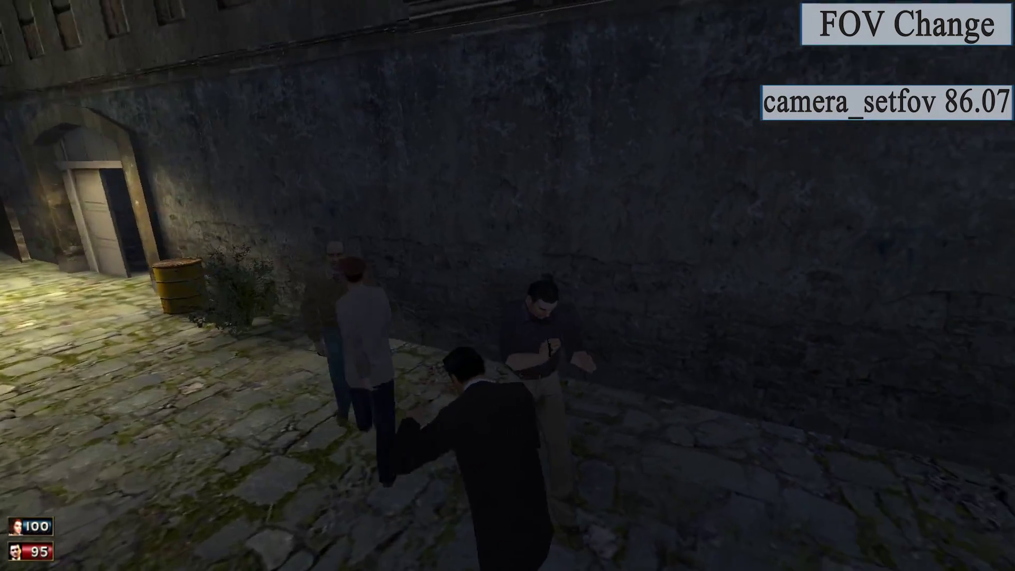
{"action": "key", "text": "w"}
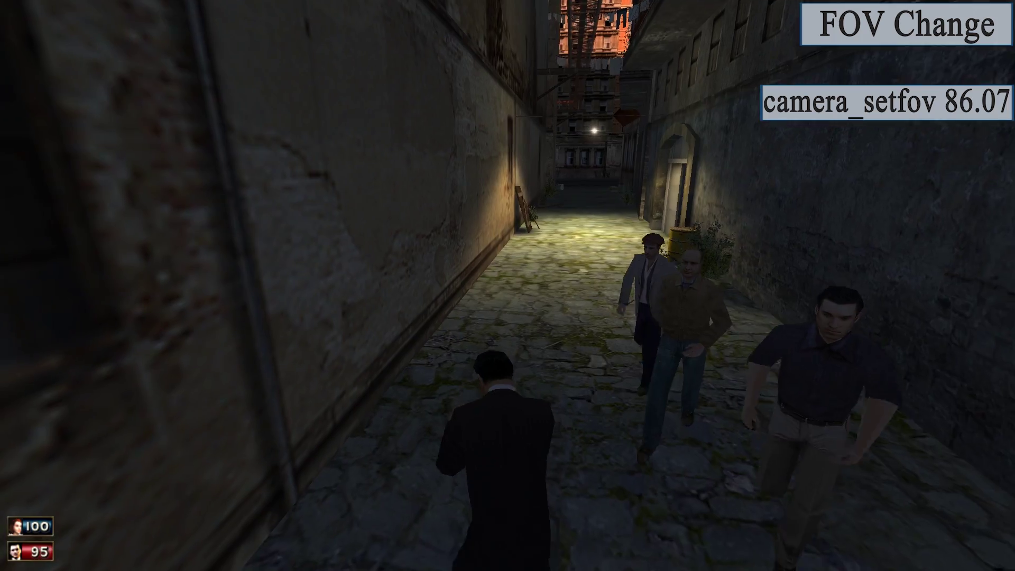
{"action": "key", "text": "w"}
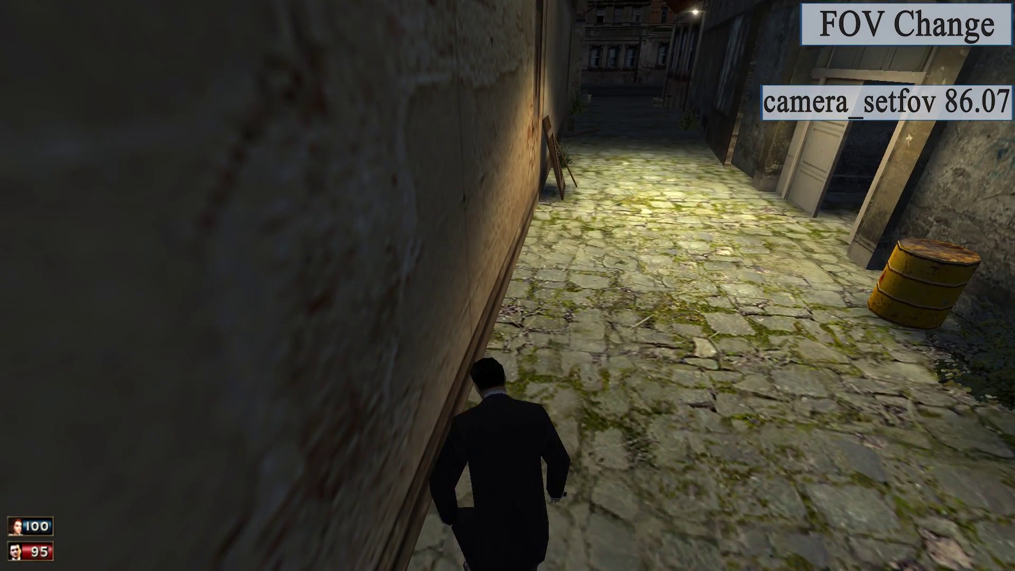
{"action": "key", "text": "w"}
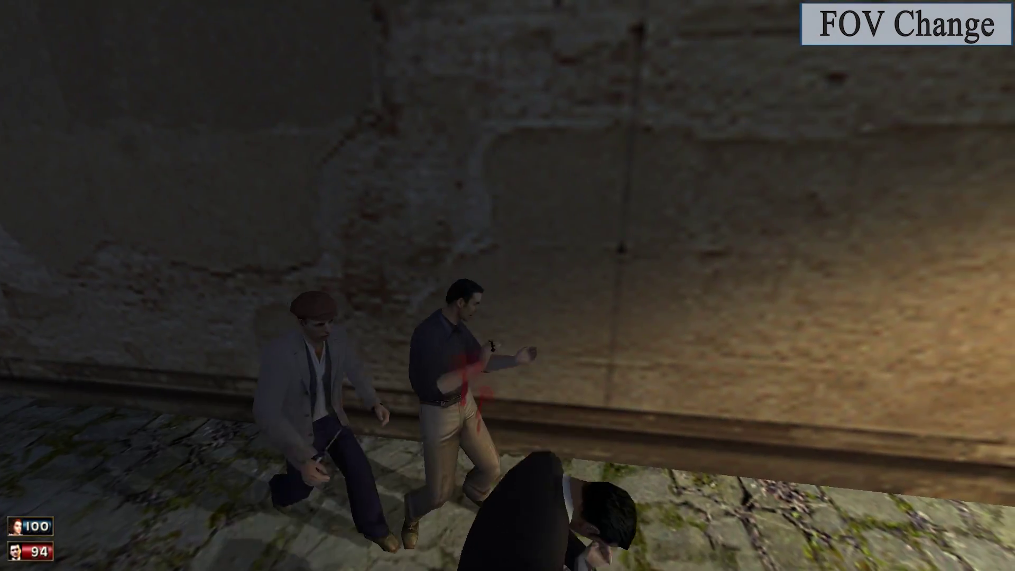
{"action": "key", "text": "w"}
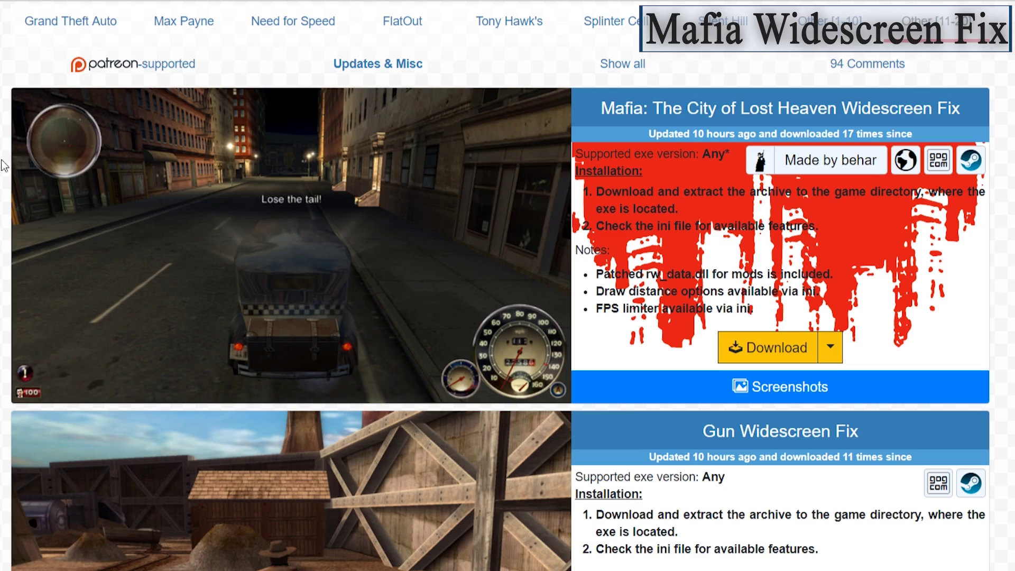
Download the Mafia: The City of Lost Heaven Widescreen Fix and save it as Mafia.WidescreenFix in the Descargas folder.
{"action": "left_click_drag", "start_coordinate": [596, 191], "coordinate": [753, 309]}
{"action": "left_click", "coordinate": [856, 350]}
{"action": "left_click", "coordinate": [838, 353]}
{"action": "left_click", "coordinate": [794, 390]}
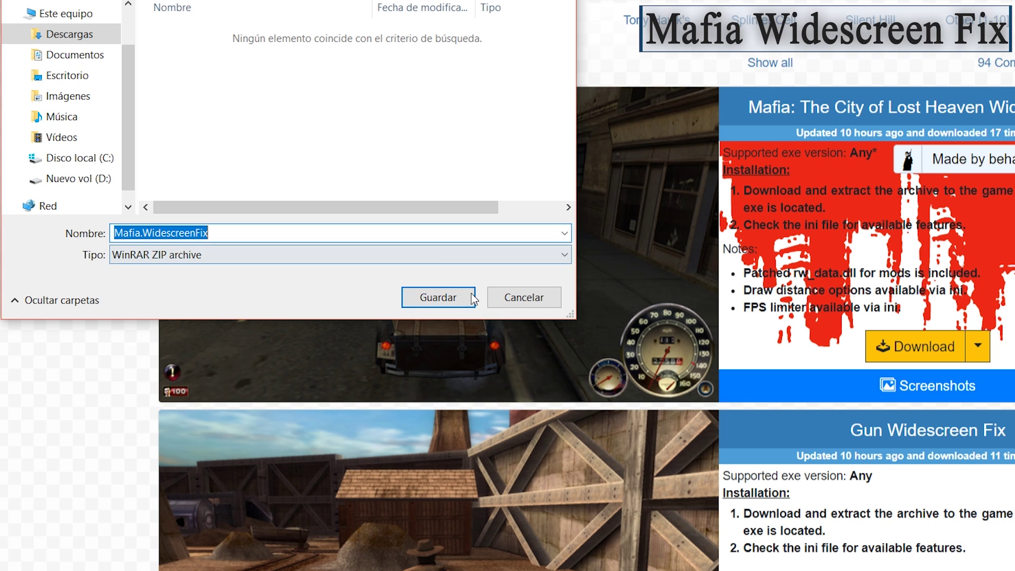
{"action": "left_click", "coordinate": [364, 296]}
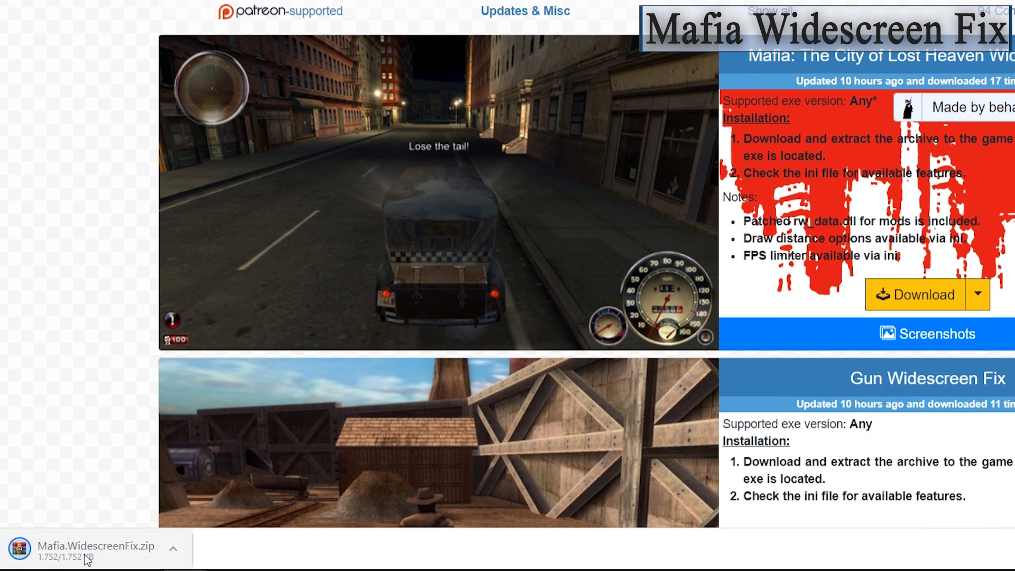
Show the downloaded Mafia.WidescreenFix archive in its folder and extract it into a Mafia.WidescreenFix subfolder.
{"action": "left_click", "coordinate": [177, 550]}
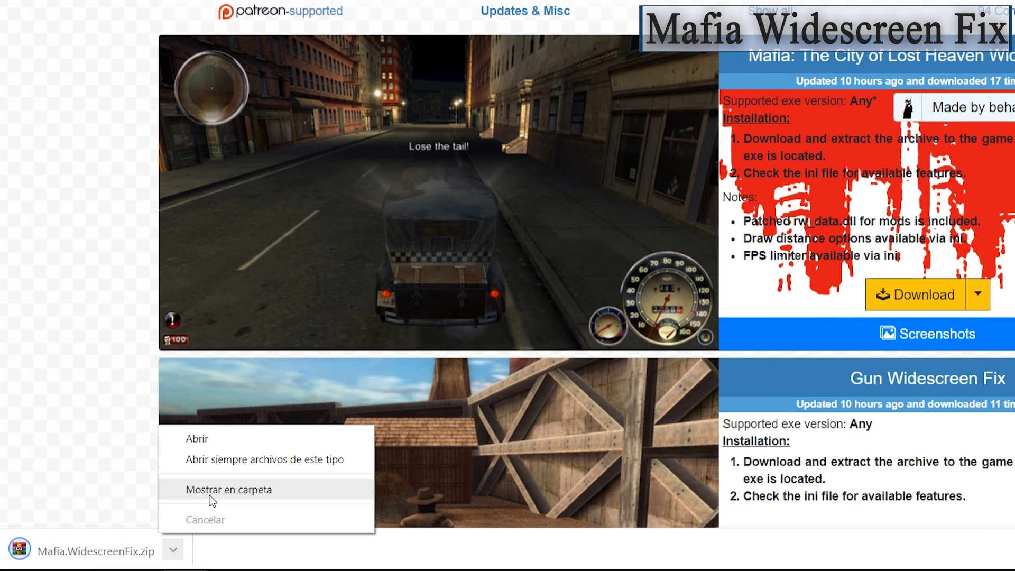
{"action": "left_click", "coordinate": [274, 496]}
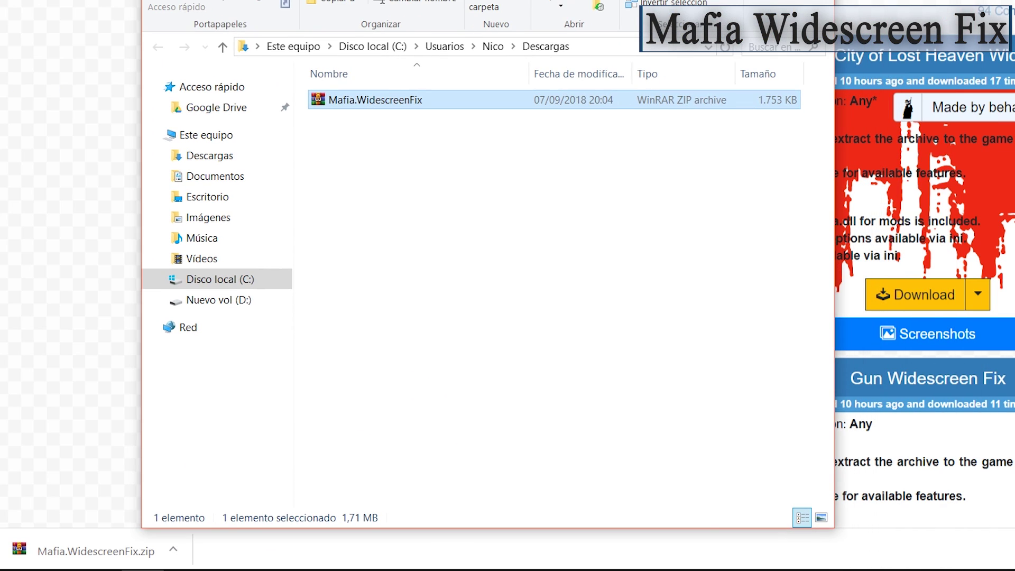
{"action": "right_click", "coordinate": [403, 114]}
{"action": "left_click", "coordinate": [390, 103]}
{"action": "right_click", "coordinate": [390, 104]}
{"action": "left_click", "coordinate": [446, 175]}
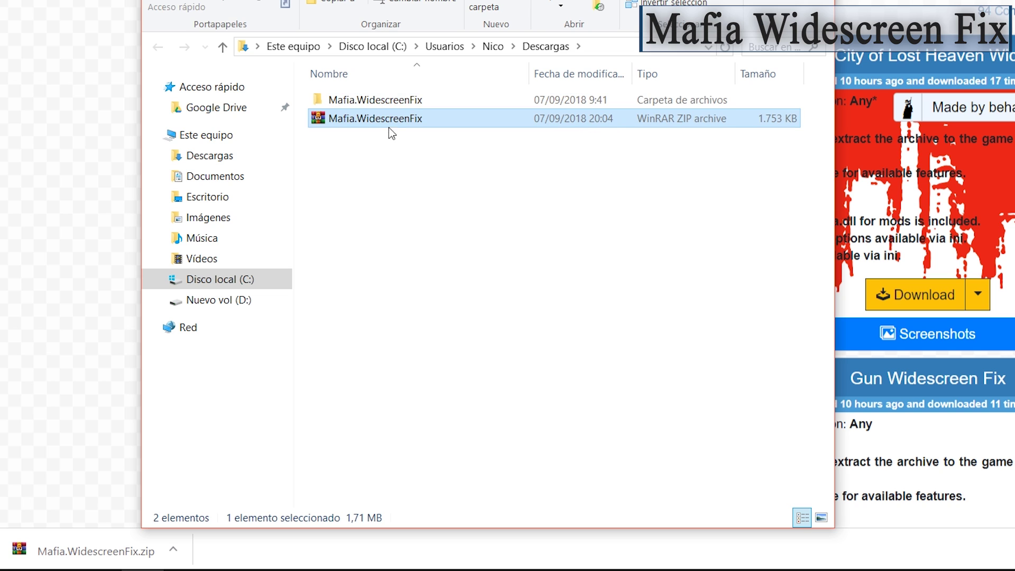
Move all extracted Widescreen Fix files and folders into the Mafia game folder, replacing rw_data.dll and granting administrator permission.
{"action": "double_click", "coordinate": [388, 100]}
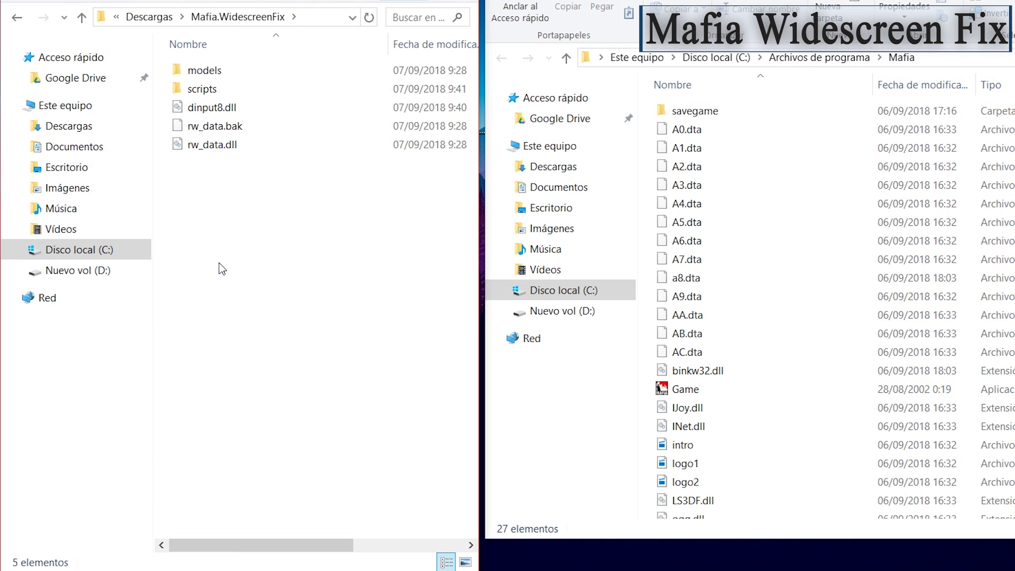
{"action": "left_click_drag", "start_coordinate": [220, 275], "coordinate": [651, 208]}
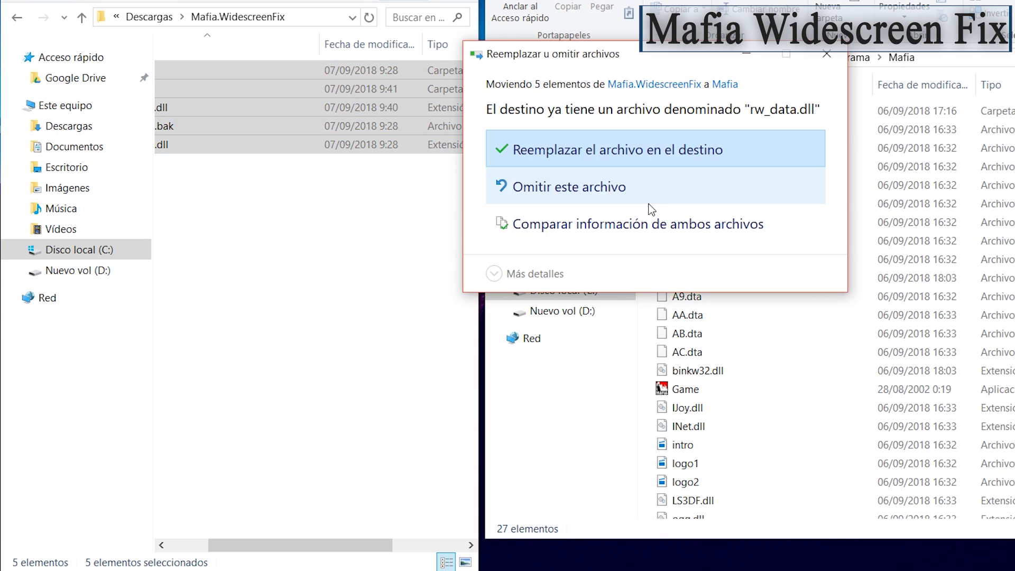
{"action": "left_click", "coordinate": [631, 147]}
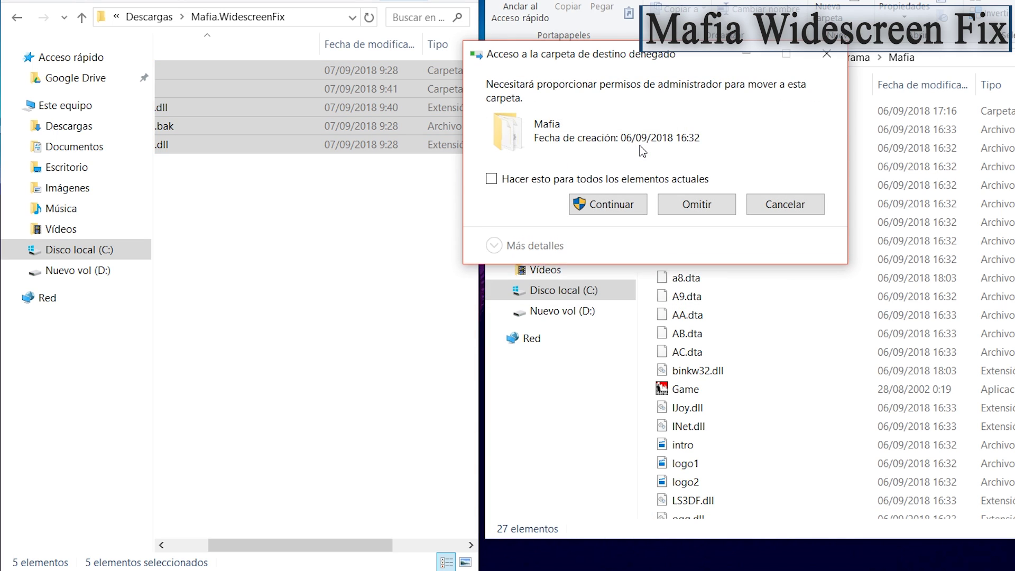
{"action": "left_click", "coordinate": [606, 209]}
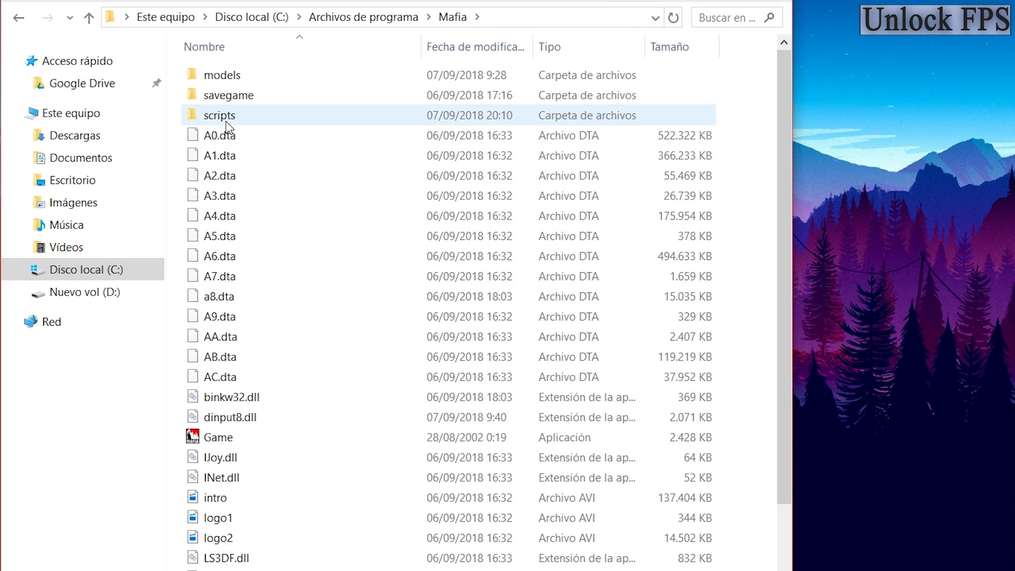
Set FPS Limit to 240 in the Mafia.WidescreenFix configuration file in the game's scripts folder and save the change.
{"action": "double_click", "coordinate": [222, 173]}
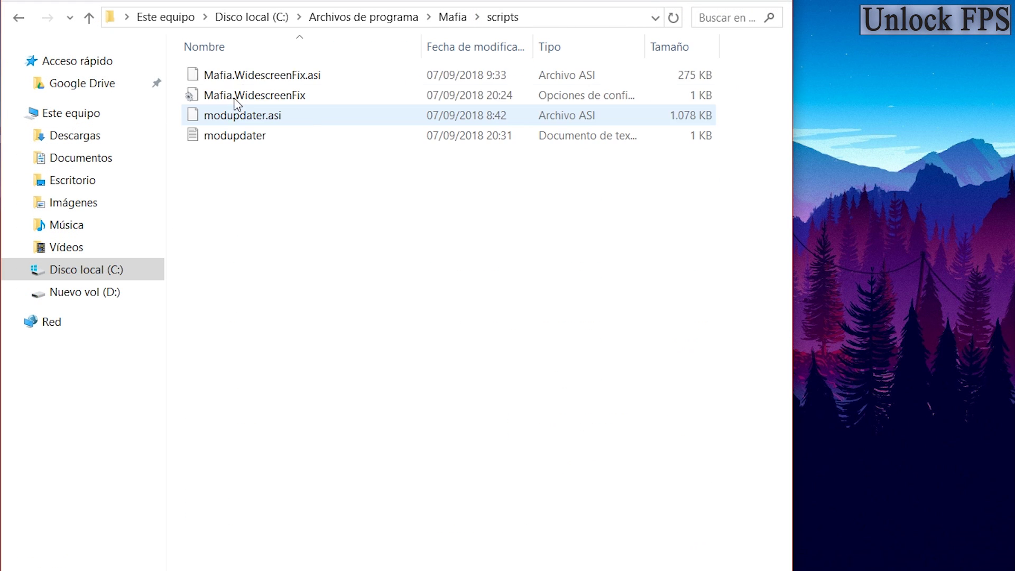
{"action": "double_click", "coordinate": [279, 95]}
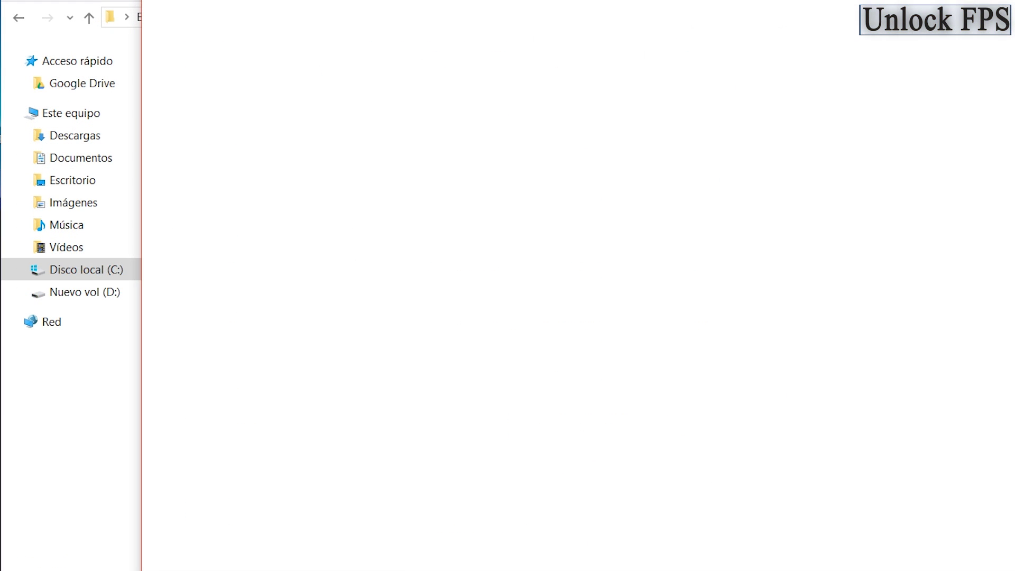
{"action": "scroll", "coordinate": [873, 510], "scroll_direction": "right", "scroll_amount": 15}
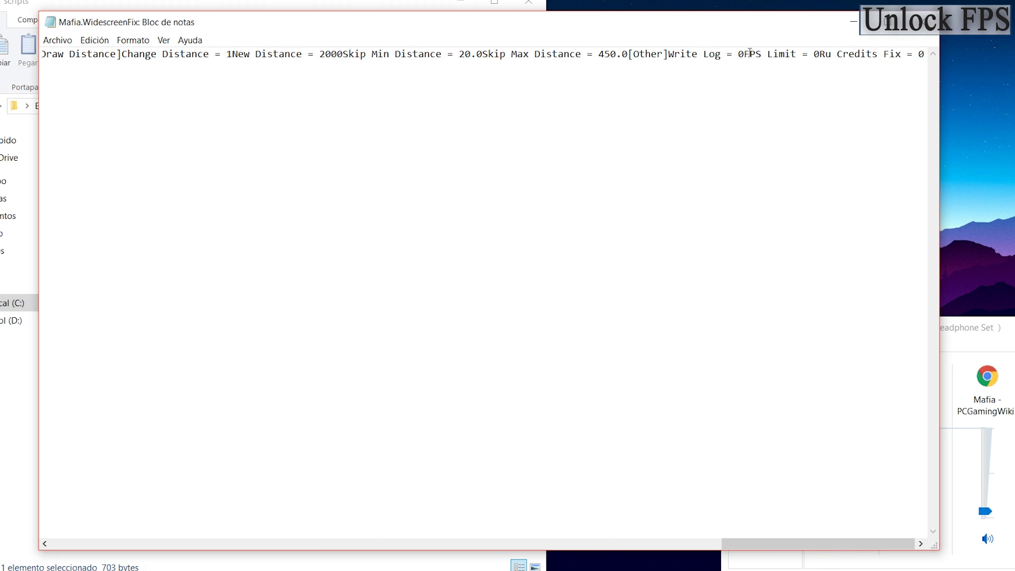
{"action": "left_click_drag", "start_coordinate": [750, 53], "coordinate": [799, 53]}
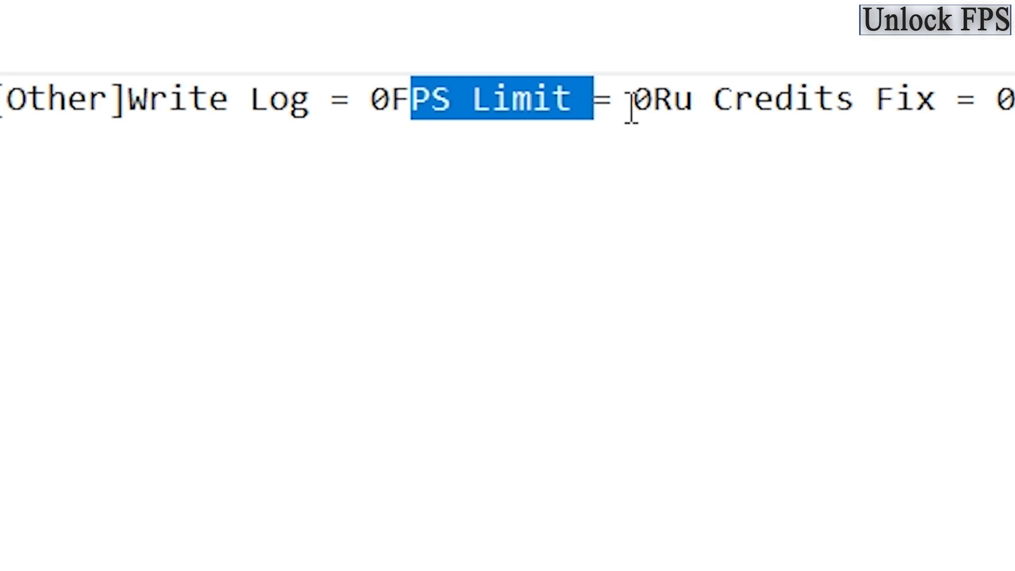
{"action": "left_click", "coordinate": [633, 106]}
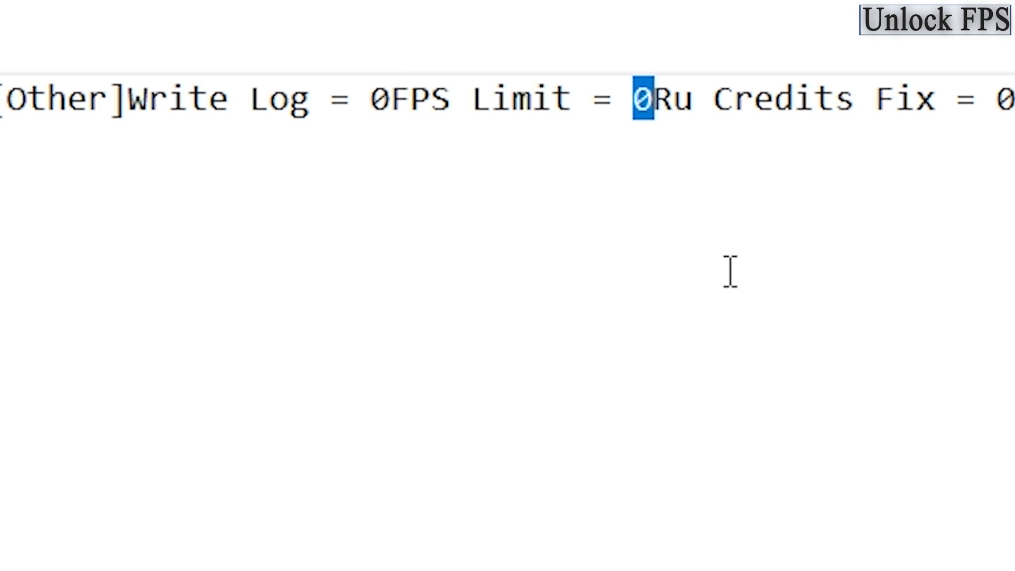
{"action": "type", "text": "240"}
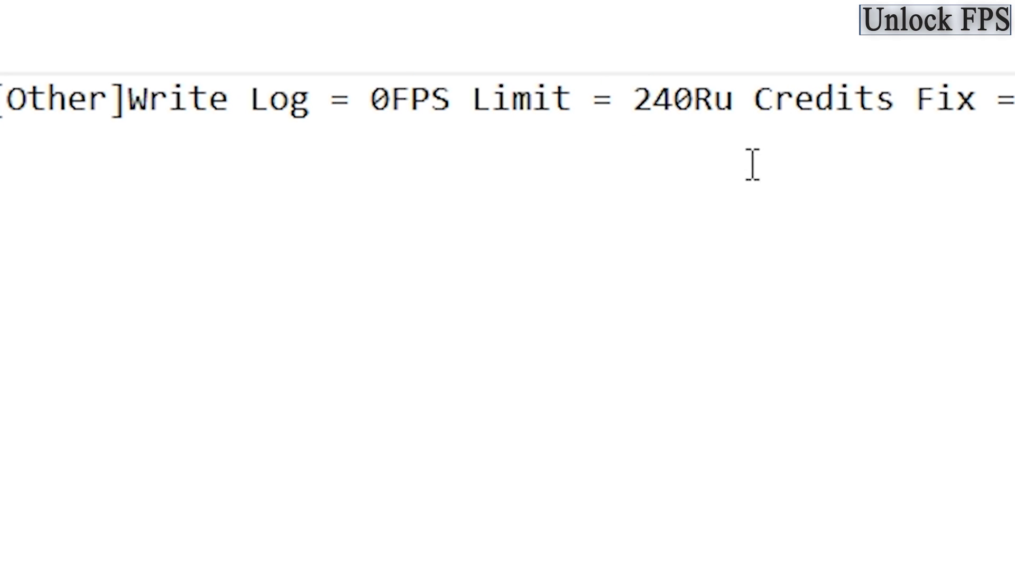
{"action": "key", "text": "alt+F4"}
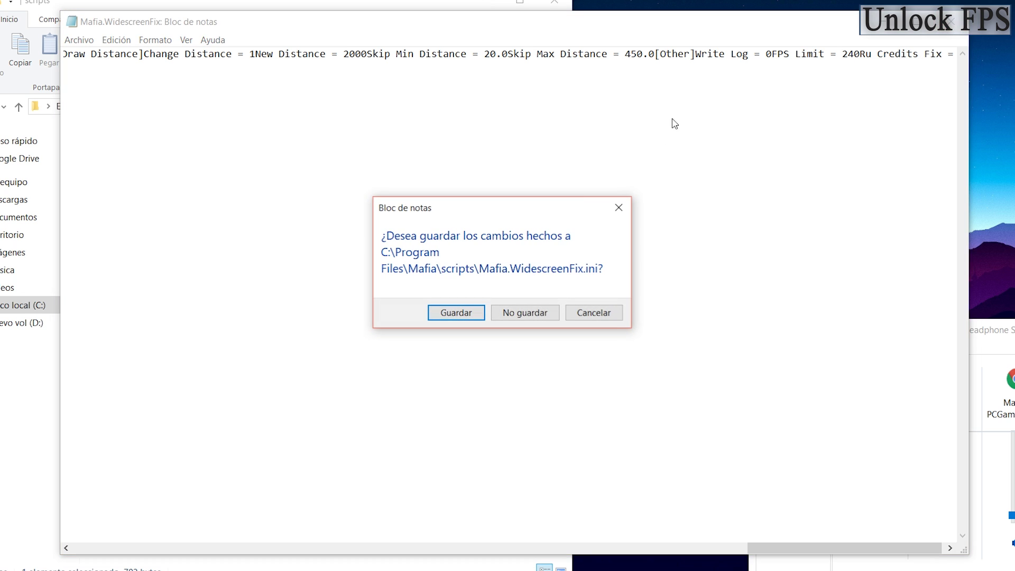
{"action": "left_click", "coordinate": [470, 321]}
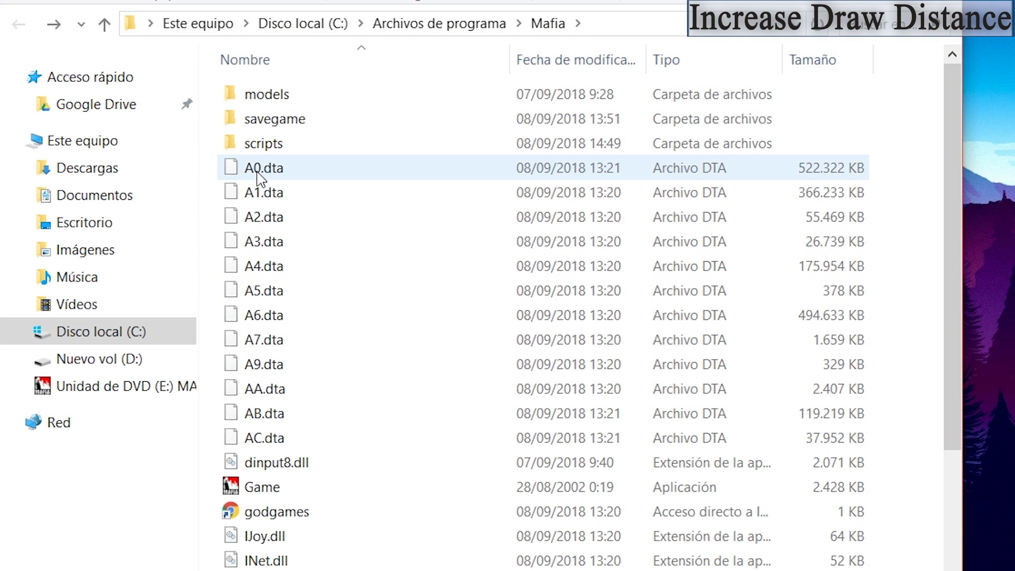
Open the Mafia.WidescreenFix configuration file in the scripts folder and set New Distance to 1000.
{"action": "double_click", "coordinate": [264, 144]}
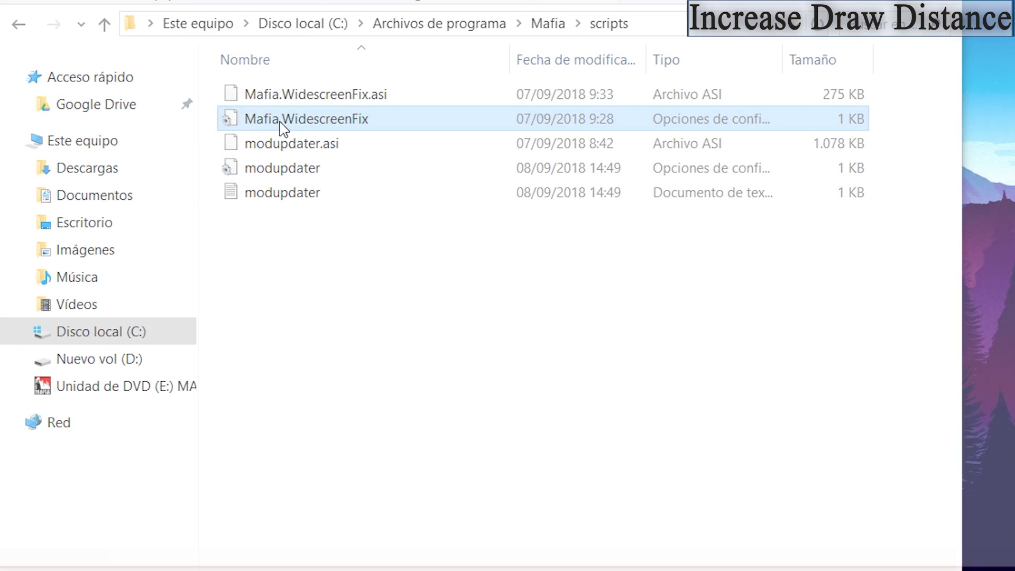
{"action": "double_click", "coordinate": [280, 125]}
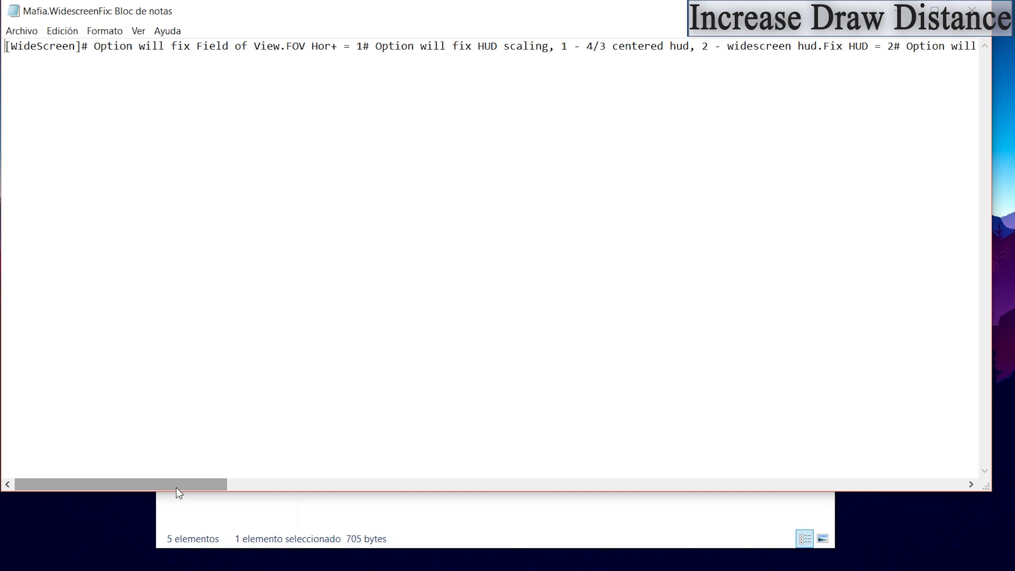
{"action": "left_click_drag", "start_coordinate": [176, 487], "coordinate": [926, 468]}
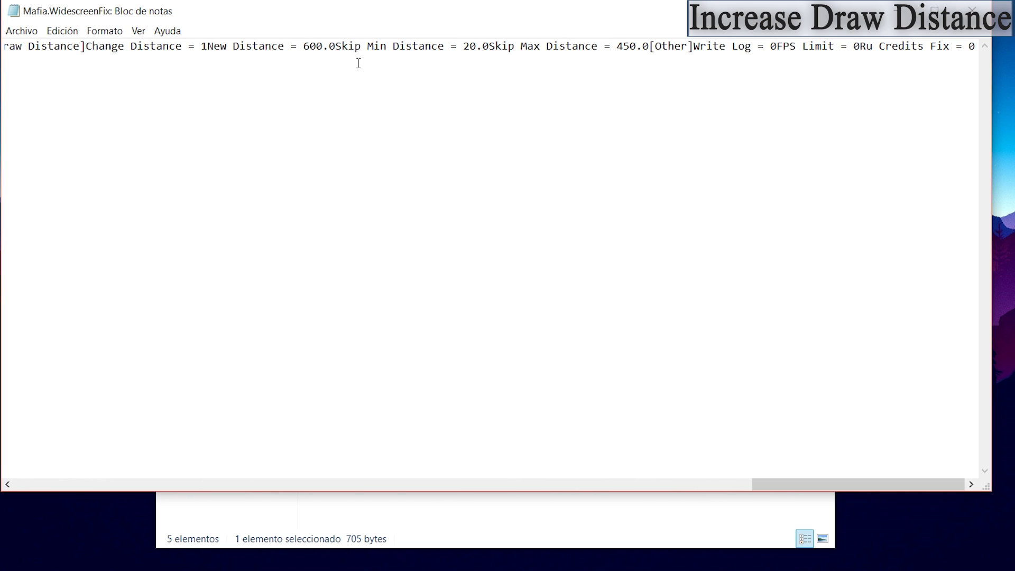
{"action": "left_click_drag", "start_coordinate": [211, 45], "coordinate": [329, 47]}
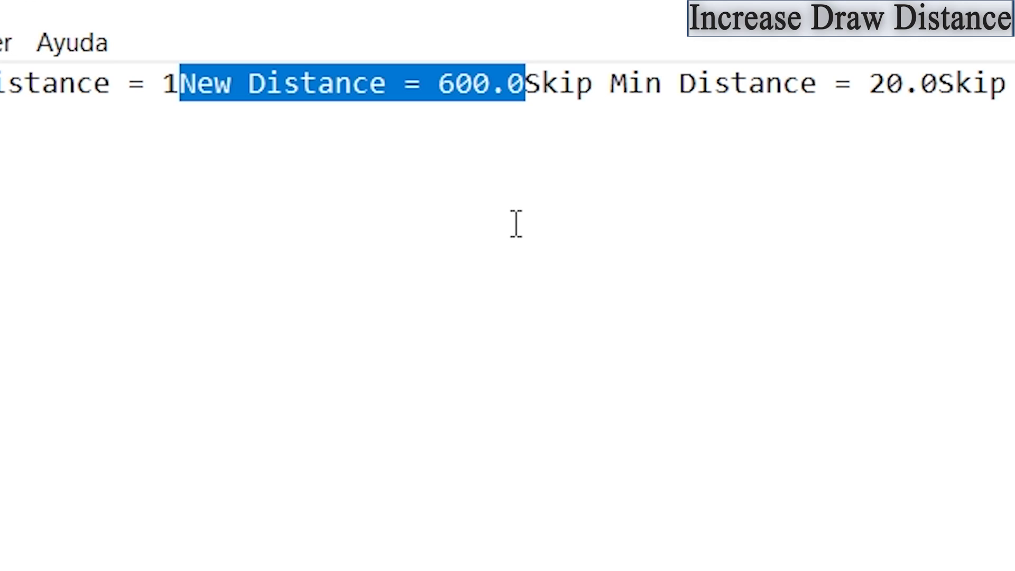
{"action": "left_click", "coordinate": [530, 90]}
{"action": "left_click_drag", "start_coordinate": [499, 85], "coordinate": [441, 82]}
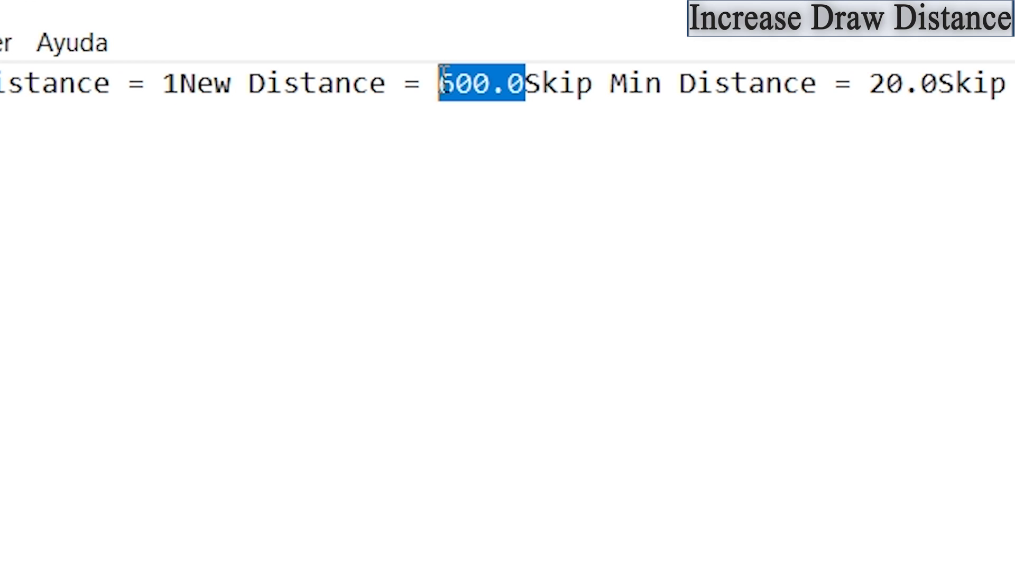
{"action": "key", "text": "BackSpace"}
{"action": "type", "text": "1000"}
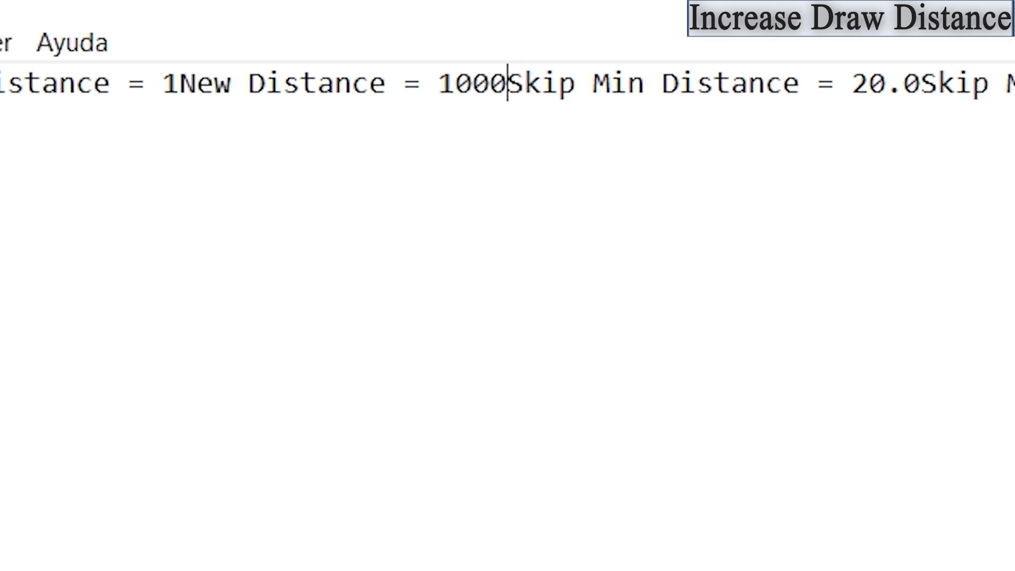
Try a New Distance value of 2000 in the configuration file.
{"action": "key", "text": "BackSpace"}
{"action": "key", "text": "BackSpace"}
{"action": "key", "text": "BackSpace"}
{"action": "key", "text": "BackSpace"}
{"action": "type", "text": "2000"}
Set New Distance back to 1000 and close the configuration file, saving the change.
{"action": "key", "text": "BackSpace"}
{"action": "key", "text": "BackSpace"}
{"action": "key", "text": "BackSpace"}
{"action": "key", "text": "BackSpace"}
{"action": "type", "text": "1000"}
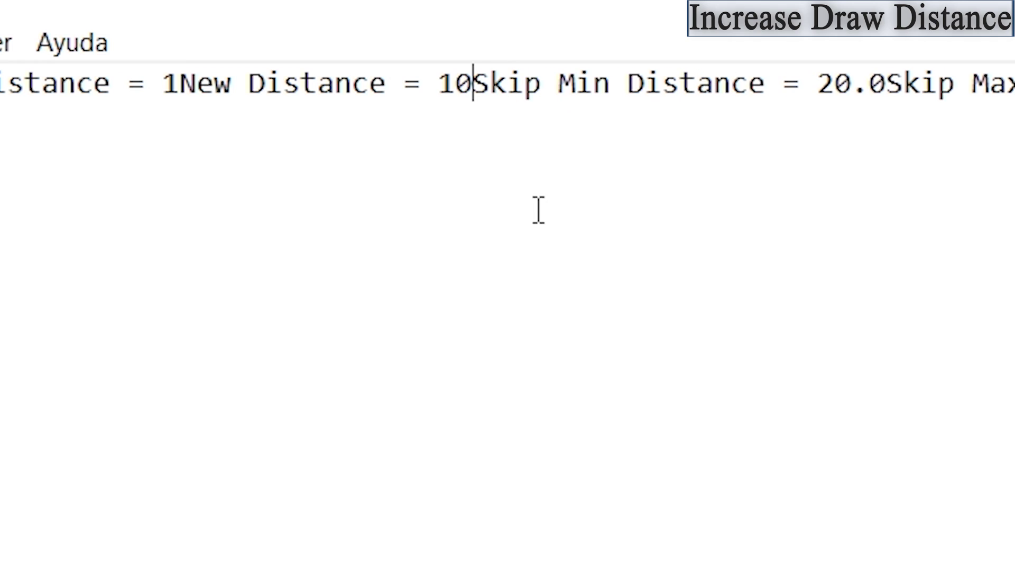
{"action": "key", "text": "alt+F4"}
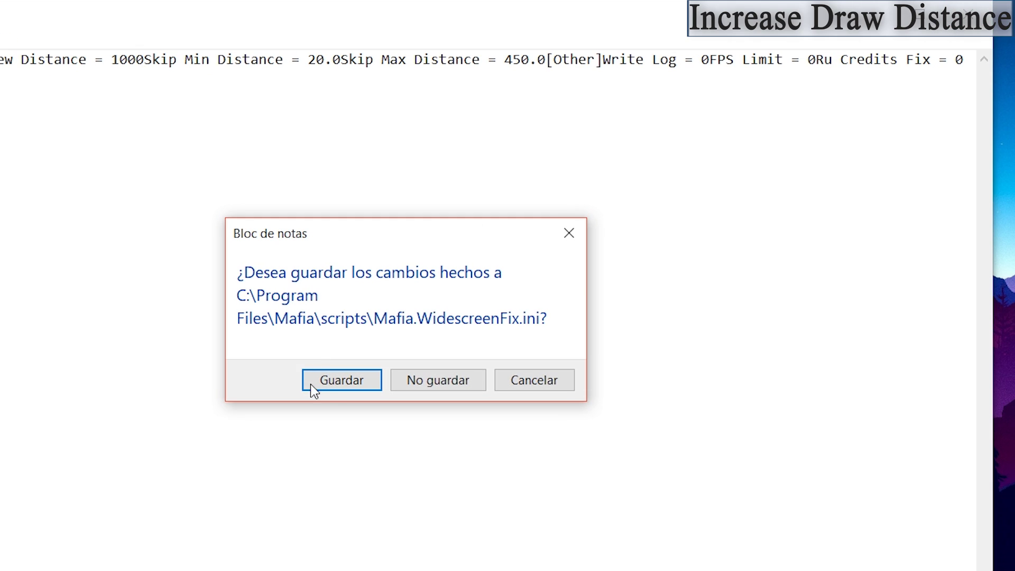
{"action": "left_click", "coordinate": [343, 377]}
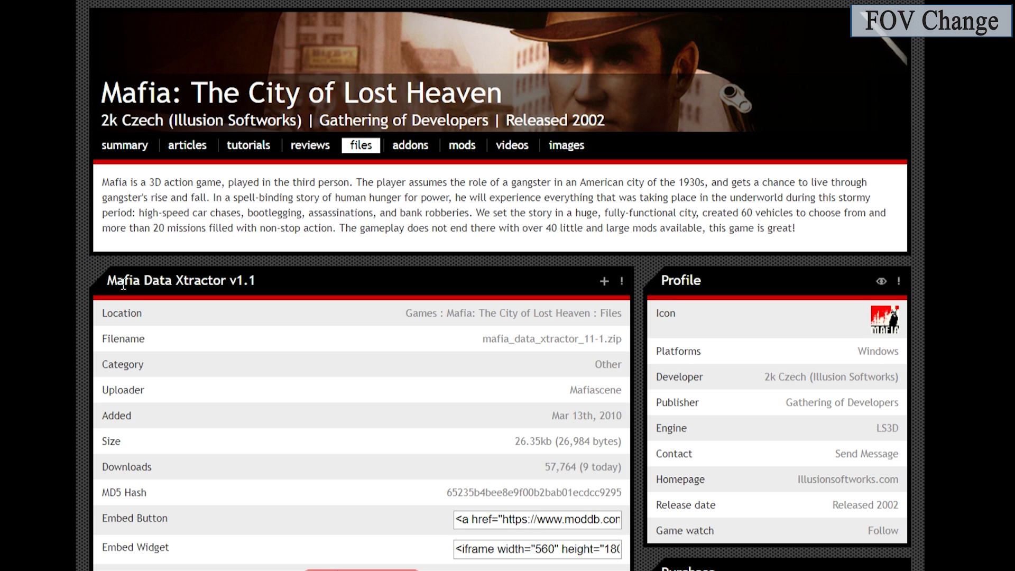
Download Mafia Data Xtractor v1.1 from its ModDB page and save it as mafia_data_xtractor_11-1 in the Descargas folder.
{"action": "triple_click", "coordinate": [123, 284]}
{"action": "scroll", "coordinate": [266, 332], "scroll_direction": "down", "scroll_amount": 5}
{"action": "left_click", "coordinate": [339, 338]}
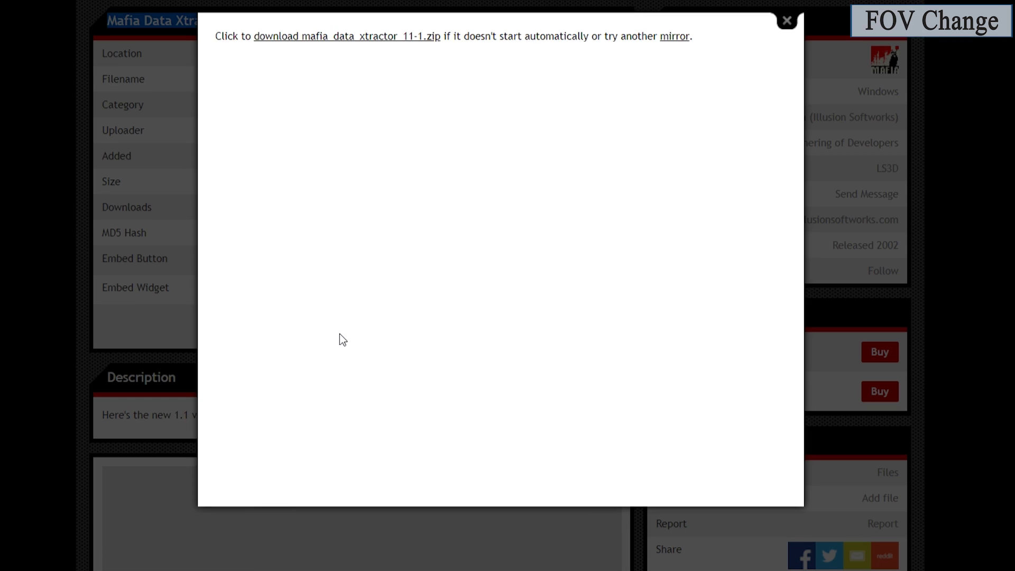
{"action": "left_click", "coordinate": [322, 39]}
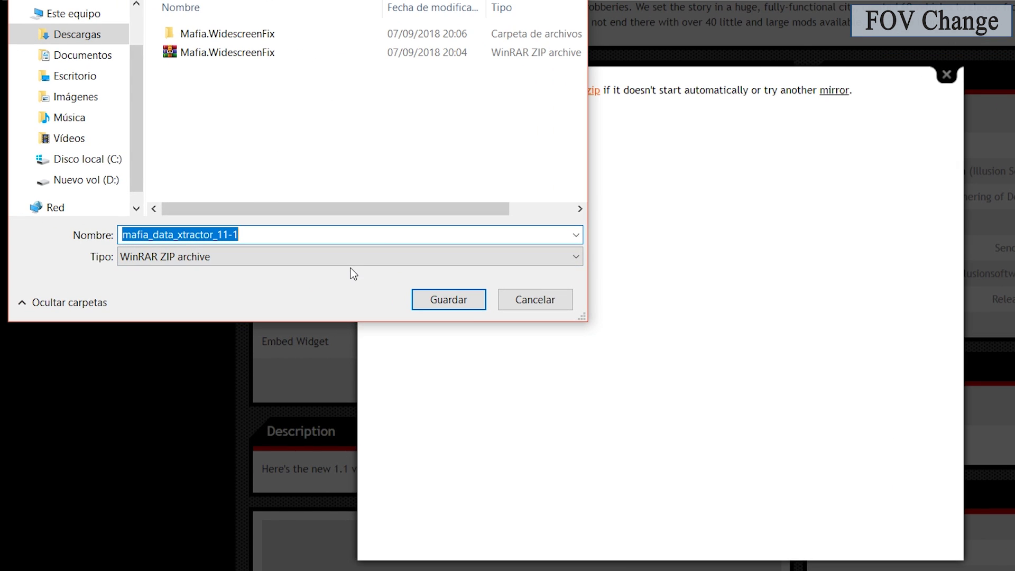
{"action": "left_click", "coordinate": [454, 299]}
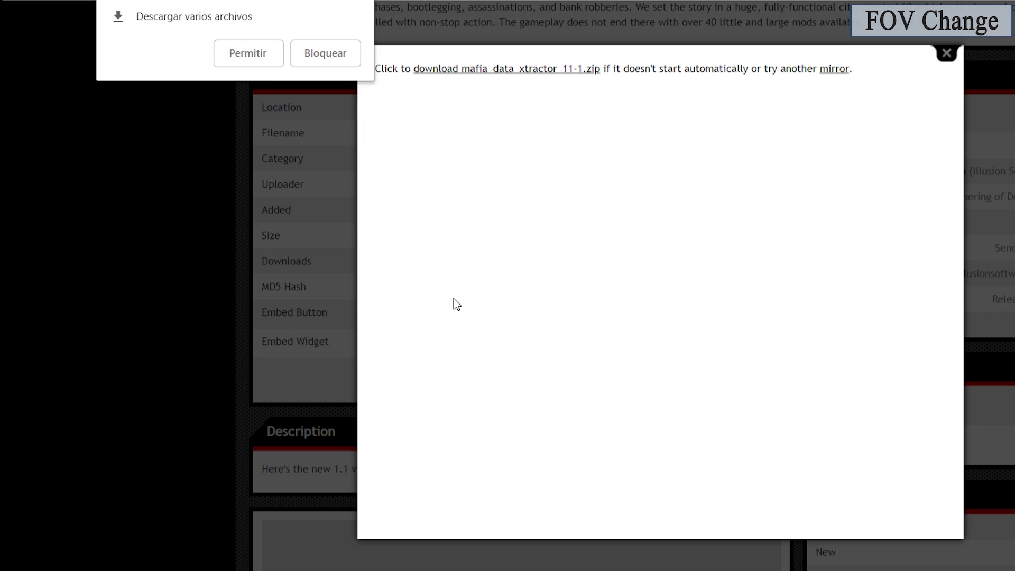
Show the downloaded archive in its folder and delete the Mafia.WidescreenFix folder and ZIP archive there.
{"action": "left_click", "coordinate": [182, 550]}
{"action": "left_click", "coordinate": [227, 484]}
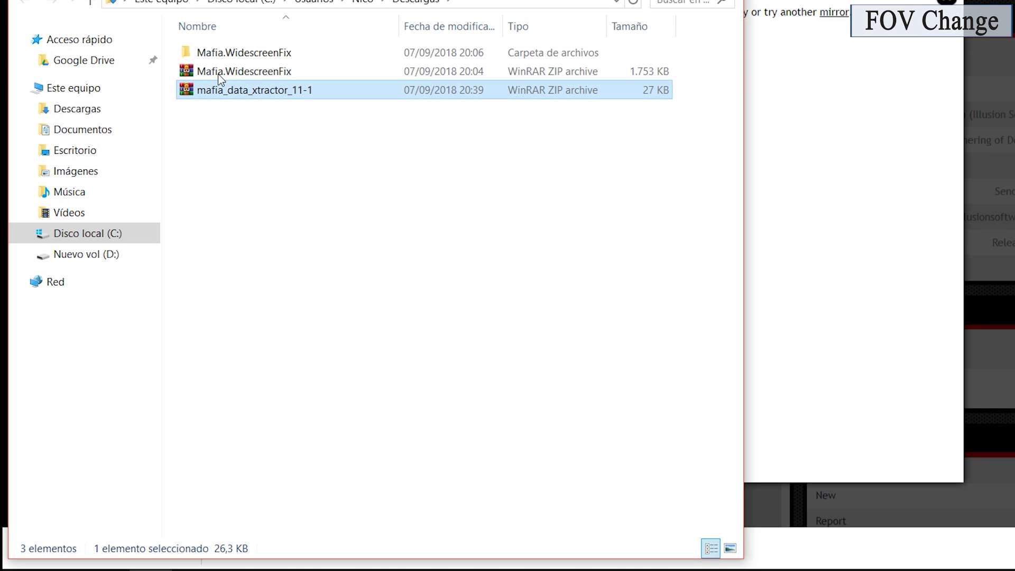
{"action": "left_click_drag", "start_coordinate": [173, 49], "coordinate": [198, 70]}
{"action": "key", "text": "Delete"}
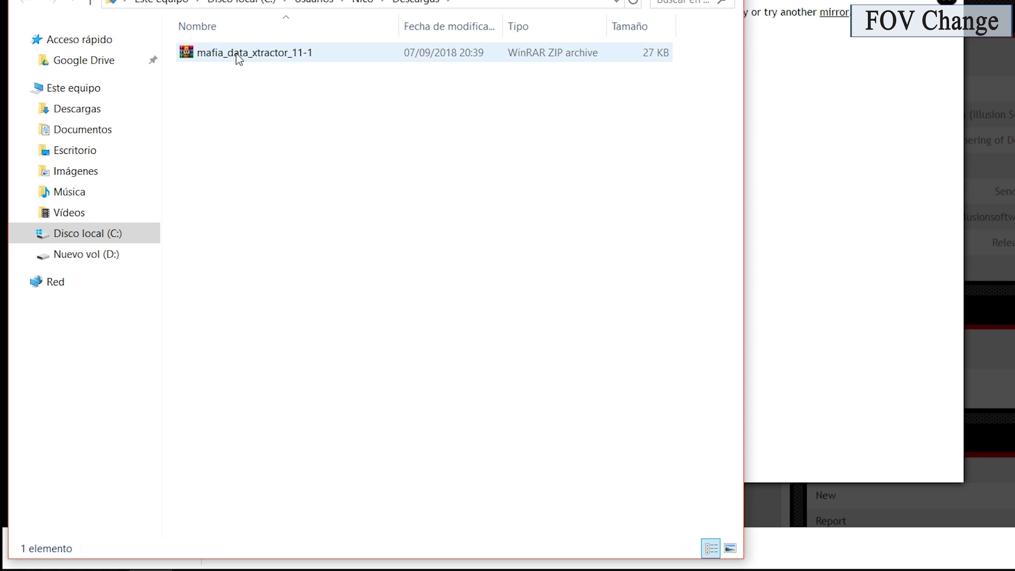
Extract the mafia_data_xtractor_11-1 archive and open the extracted folder.
{"action": "right_click", "coordinate": [236, 52]}
{"action": "left_click", "coordinate": [319, 127]}
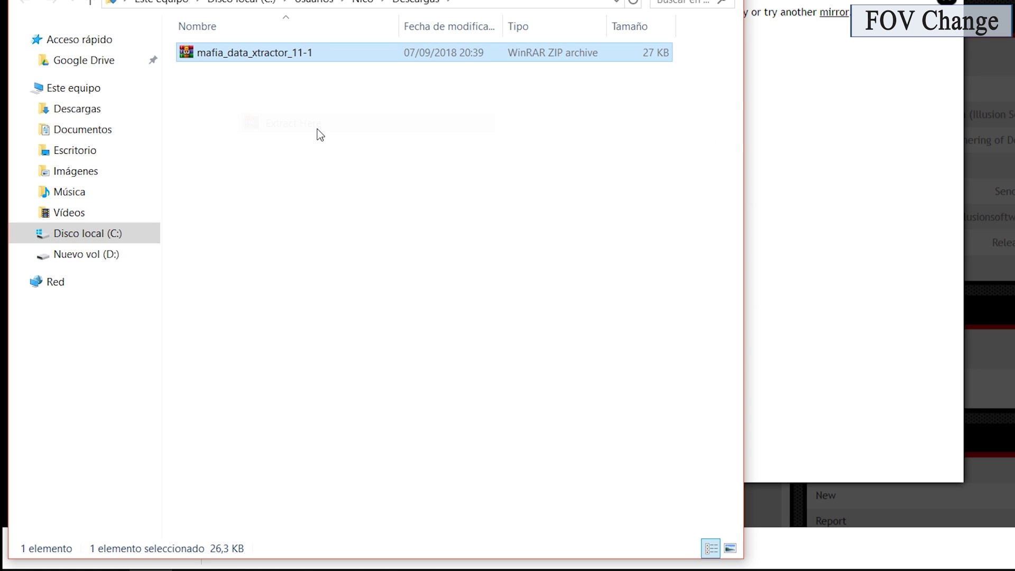
{"action": "double_click", "coordinate": [279, 71]}
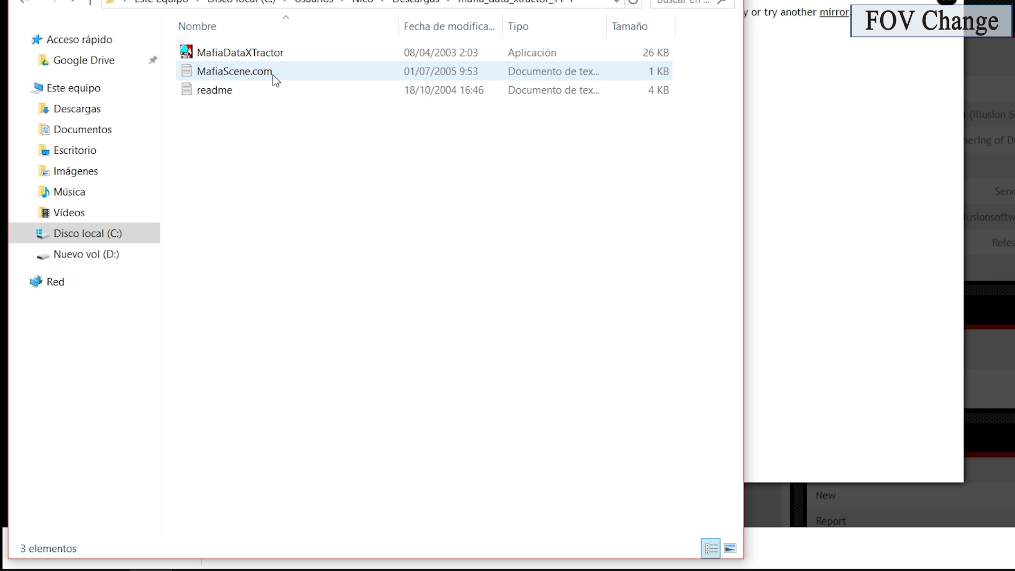
Run MafiaDataXTractor and extract a1.dta - Missions, agreeing to add A8.DTA to the selection automatically.
{"action": "left_click", "coordinate": [275, 60]}
{"action": "double_click", "coordinate": [275, 60]}
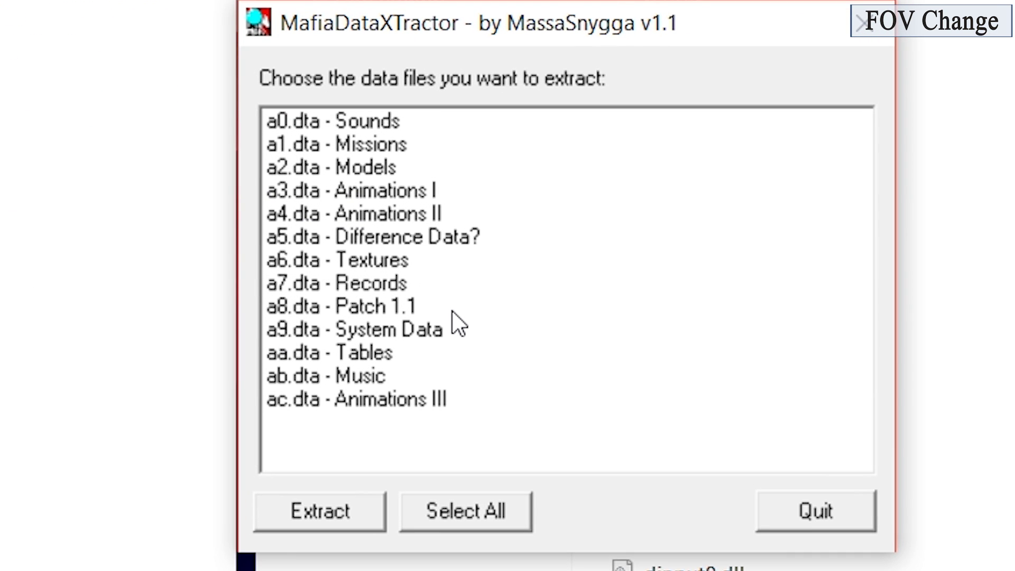
{"action": "left_click", "coordinate": [376, 142]}
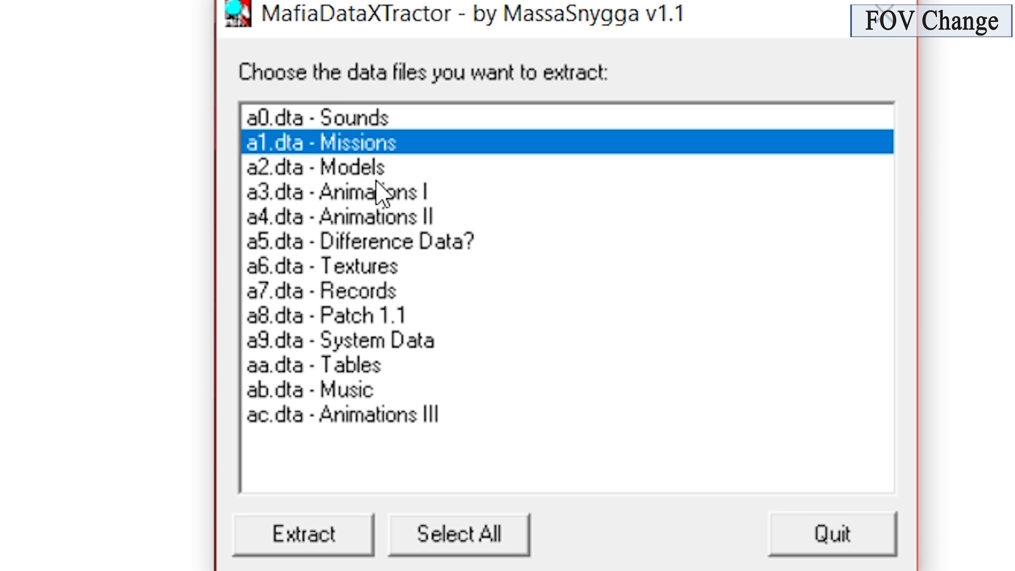
{"action": "left_click", "coordinate": [348, 552]}
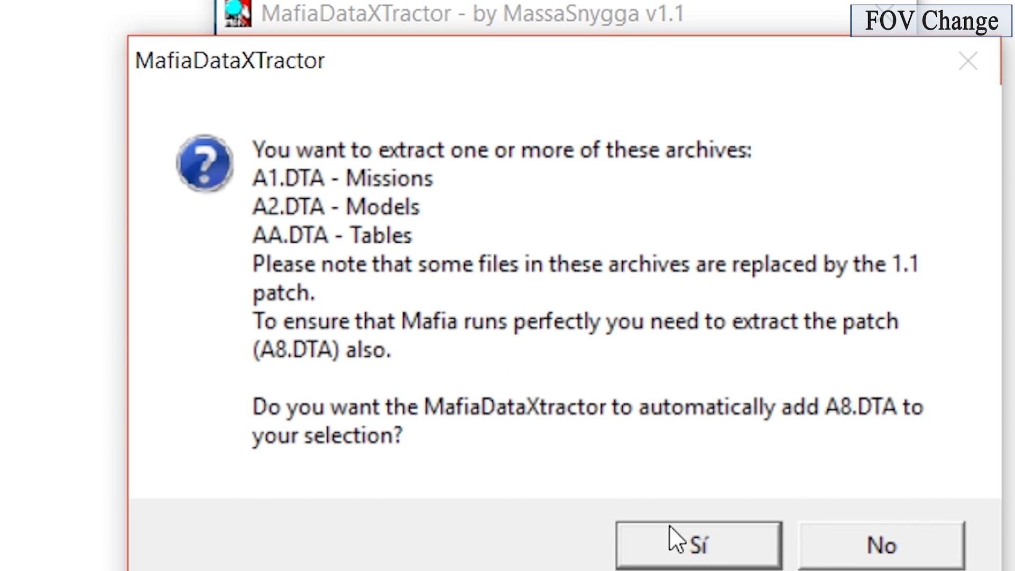
{"action": "left_click", "coordinate": [704, 540]}
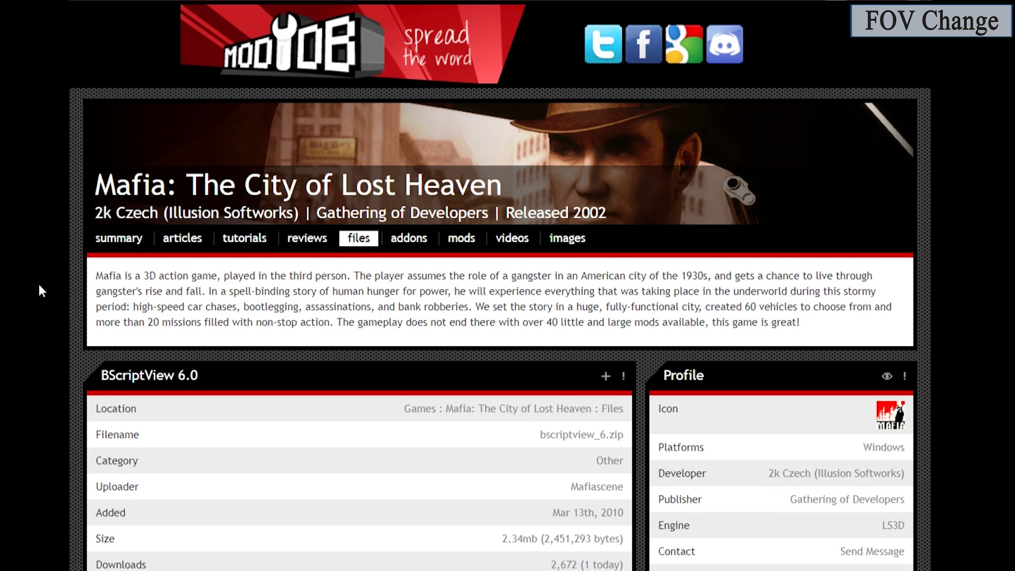
Download BScriptView 6.0 from its ModDB page and save it as bscriptview_6 in the Descargas folder.
{"action": "scroll", "coordinate": [41, 290], "scroll_direction": "down", "scroll_amount": 3}
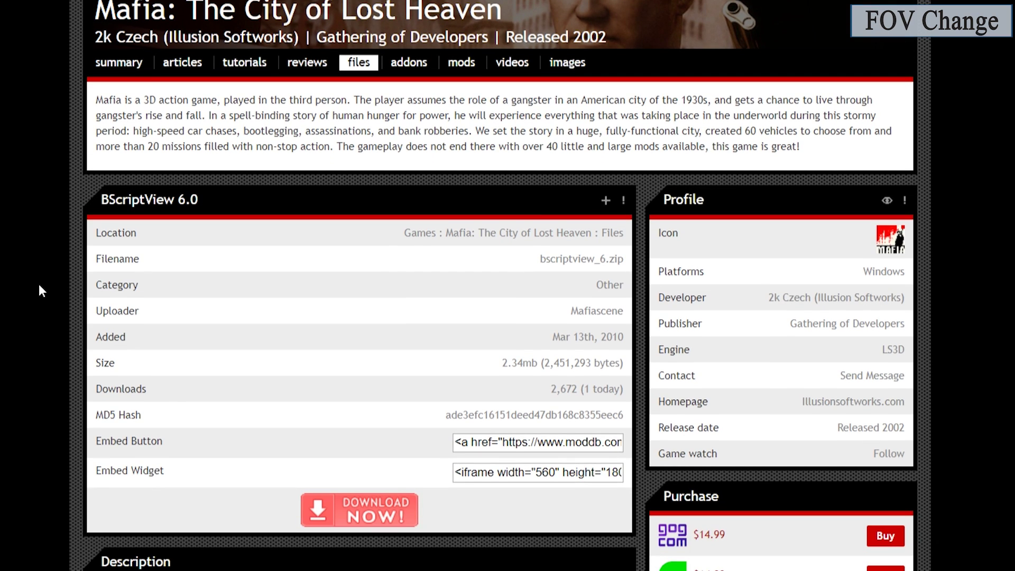
{"action": "left_click_drag", "start_coordinate": [99, 199], "coordinate": [146, 197]}
{"action": "left_click", "coordinate": [270, 218]}
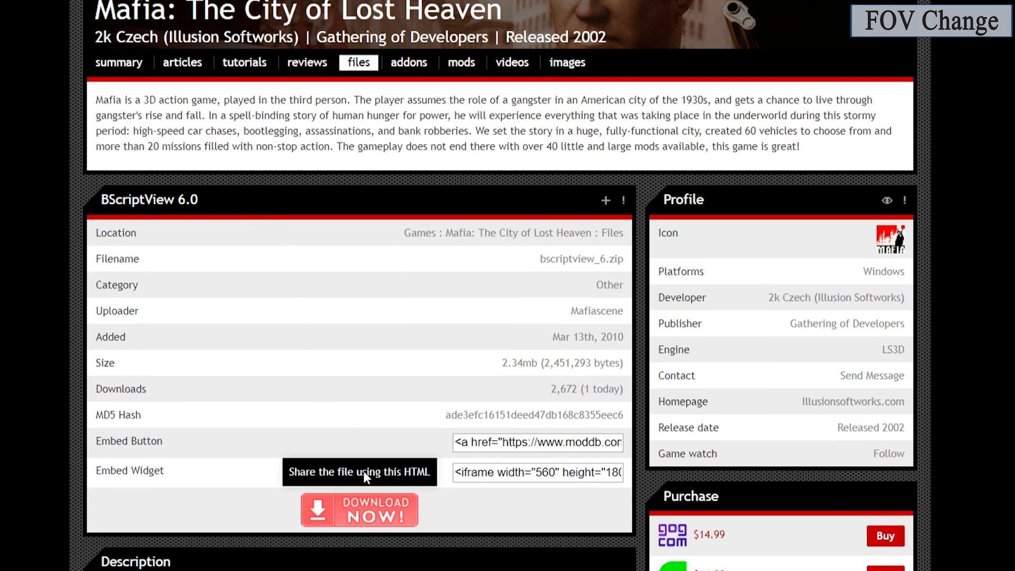
{"action": "left_click", "coordinate": [376, 510]}
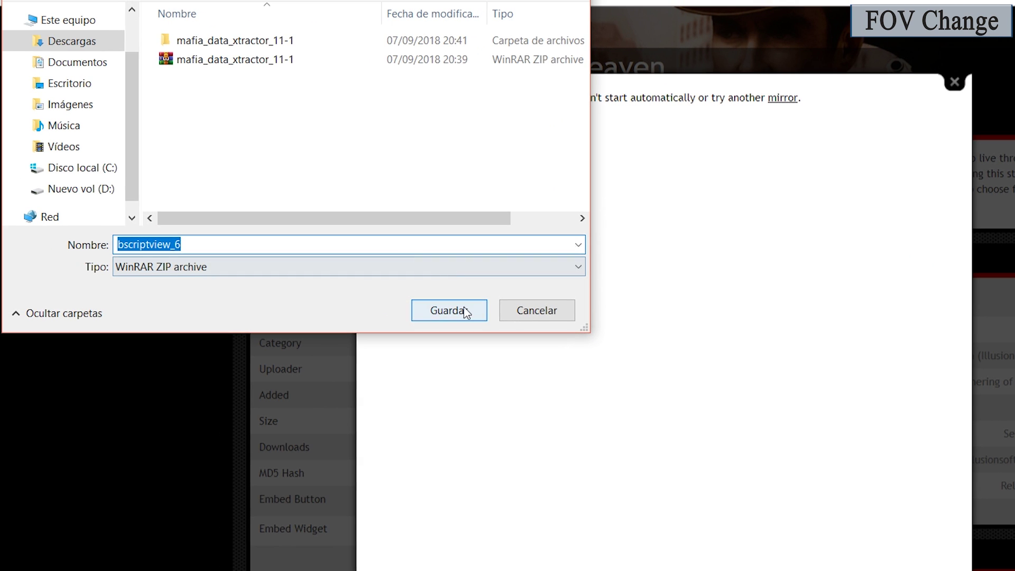
{"action": "left_click", "coordinate": [465, 311]}
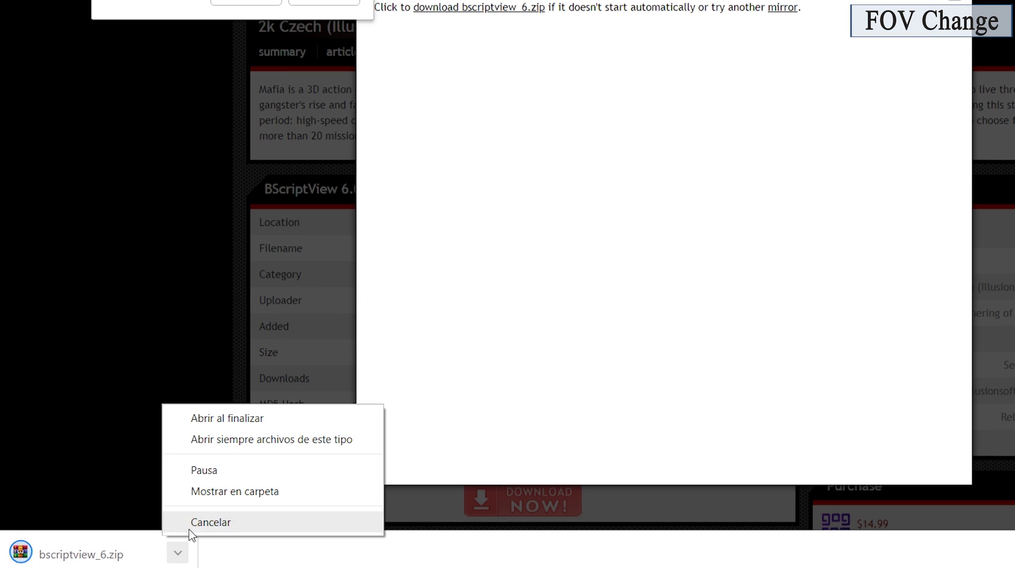
Show the bscriptview_6 archive in its folder and extract its contents directly into Descargas.
{"action": "left_click", "coordinate": [226, 494]}
{"action": "right_click", "coordinate": [410, 96]}
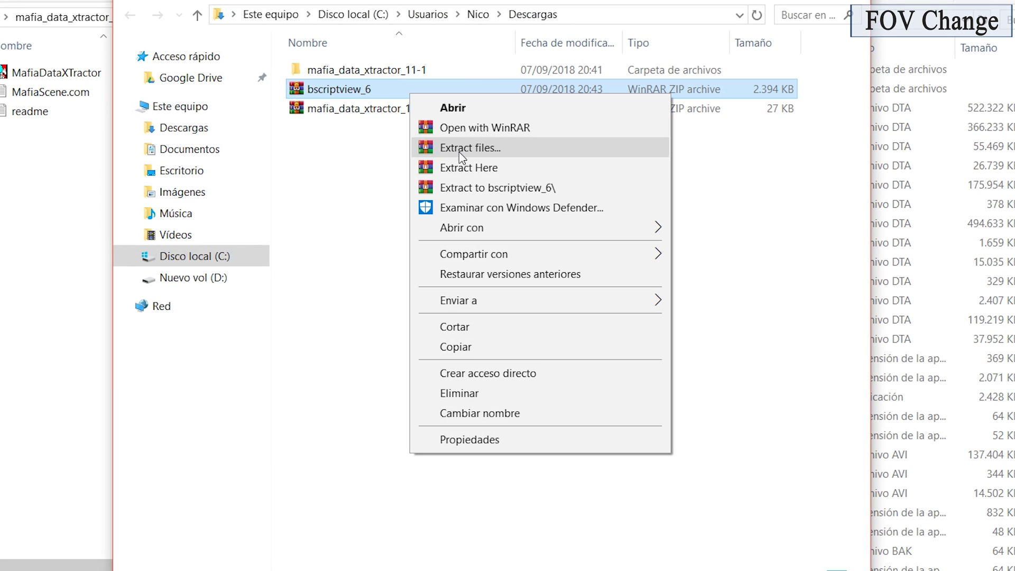
{"action": "left_click", "coordinate": [477, 167]}
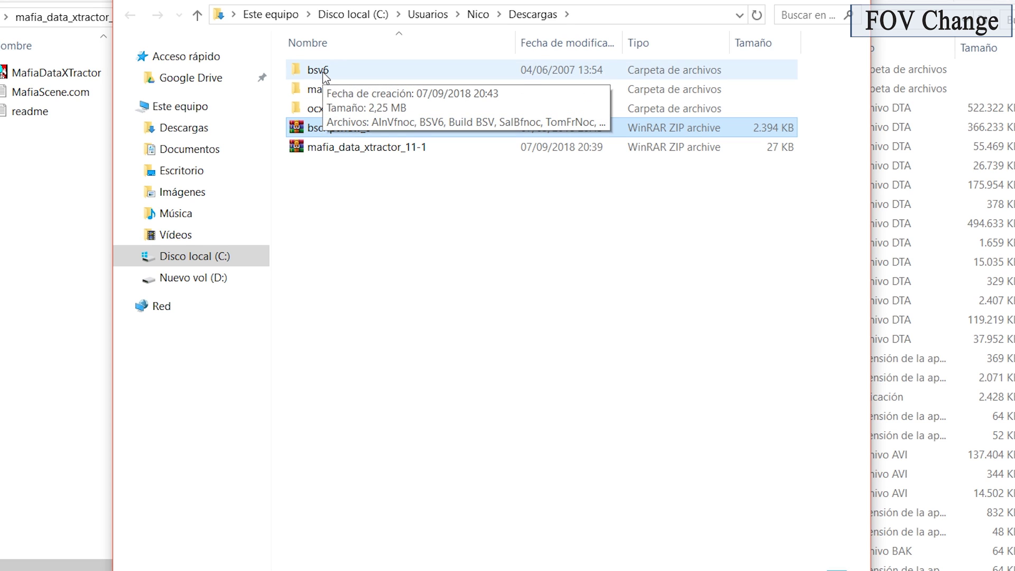
Try to run the BSV6 application from the extracted bsv6 folder.
{"action": "key", "text": "alt+Tab"}
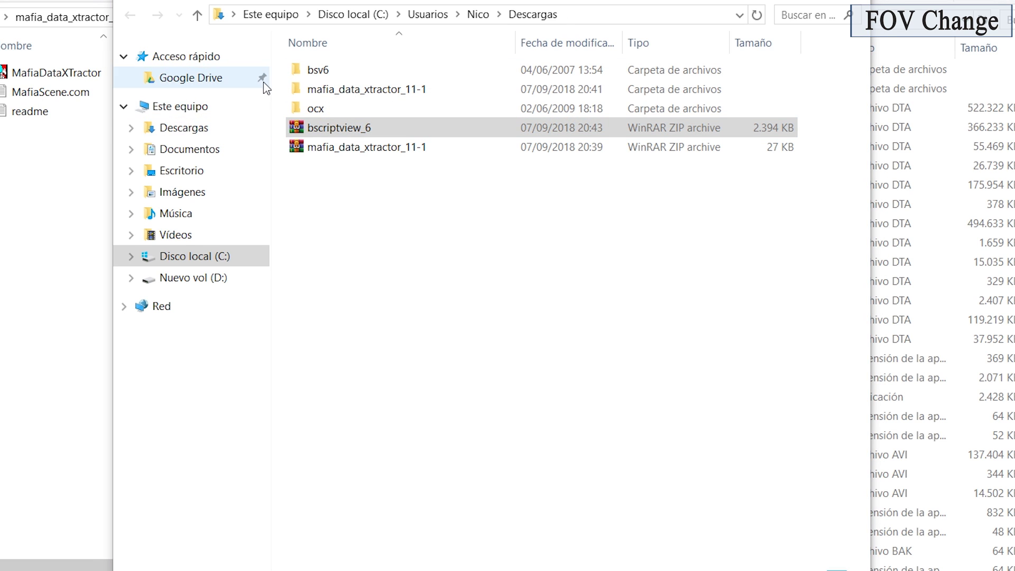
{"action": "double_click", "coordinate": [317, 70]}
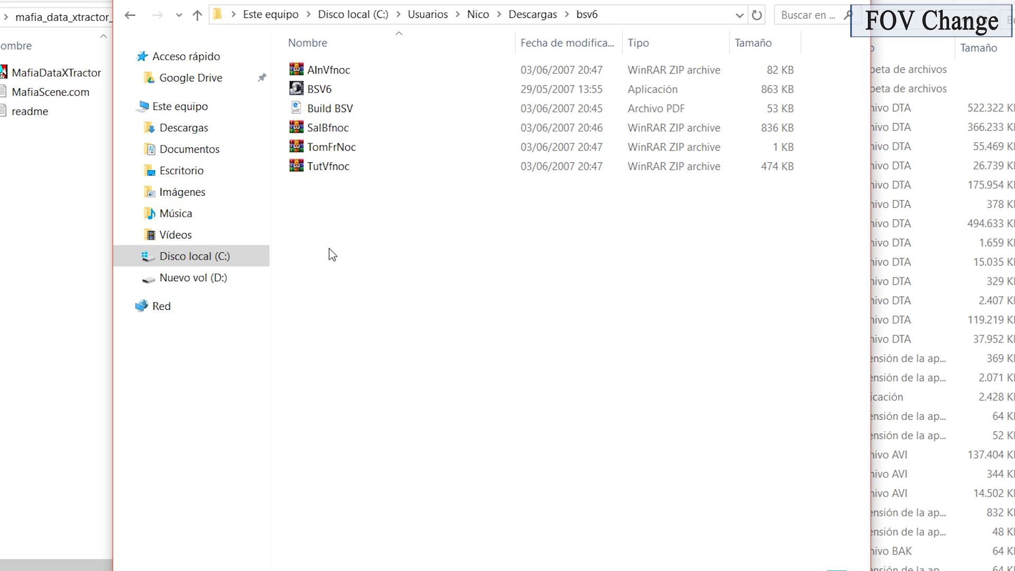
{"action": "double_click", "coordinate": [342, 91]}
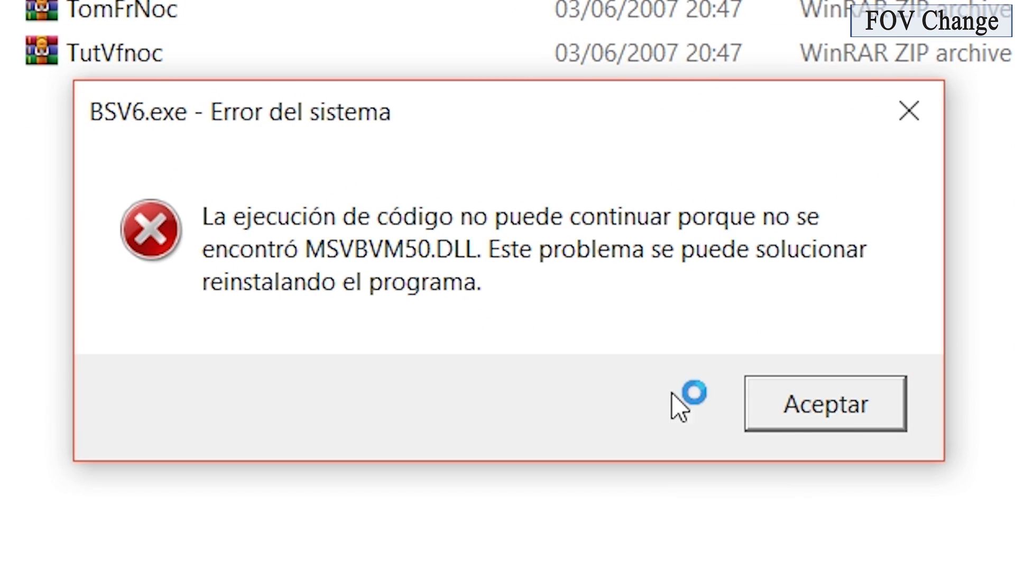
{"action": "left_click", "coordinate": [853, 428]}
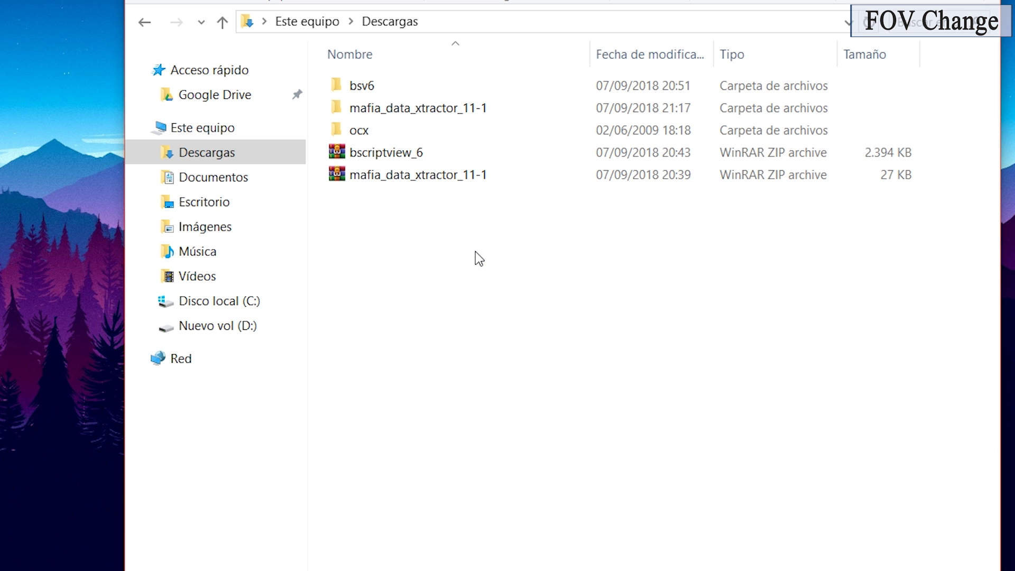
Open README FIRST!!!!! in the ocx folder and read where the OCX files have to be copied.
{"action": "double_click", "coordinate": [385, 132]}
{"action": "left_click_drag", "start_coordinate": [408, 241], "coordinate": [438, 58]}
{"action": "left_click", "coordinate": [432, 271]}
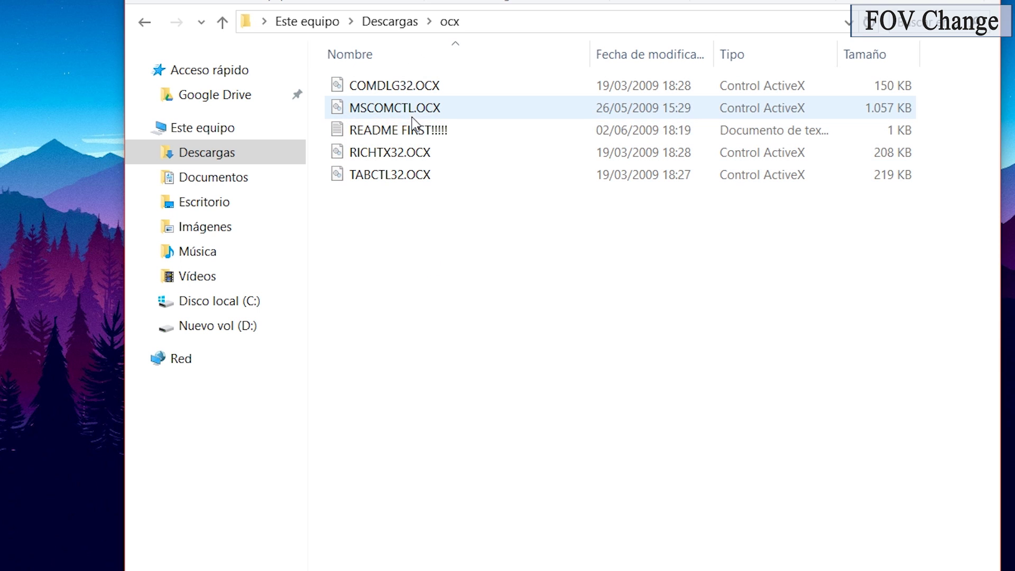
{"action": "left_click", "coordinate": [395, 135]}
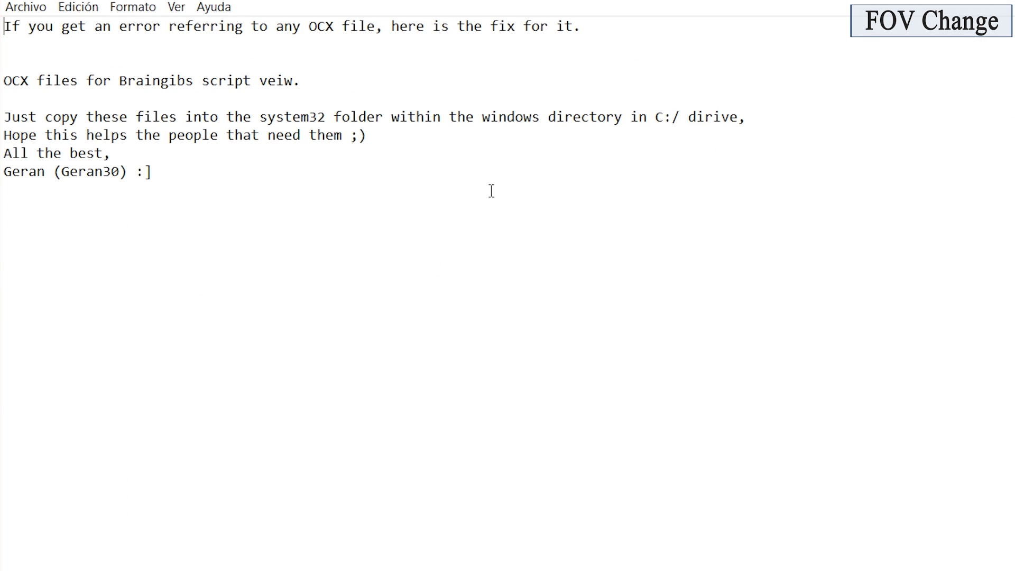
{"action": "left_click_drag", "start_coordinate": [19, 114], "coordinate": [331, 116]}
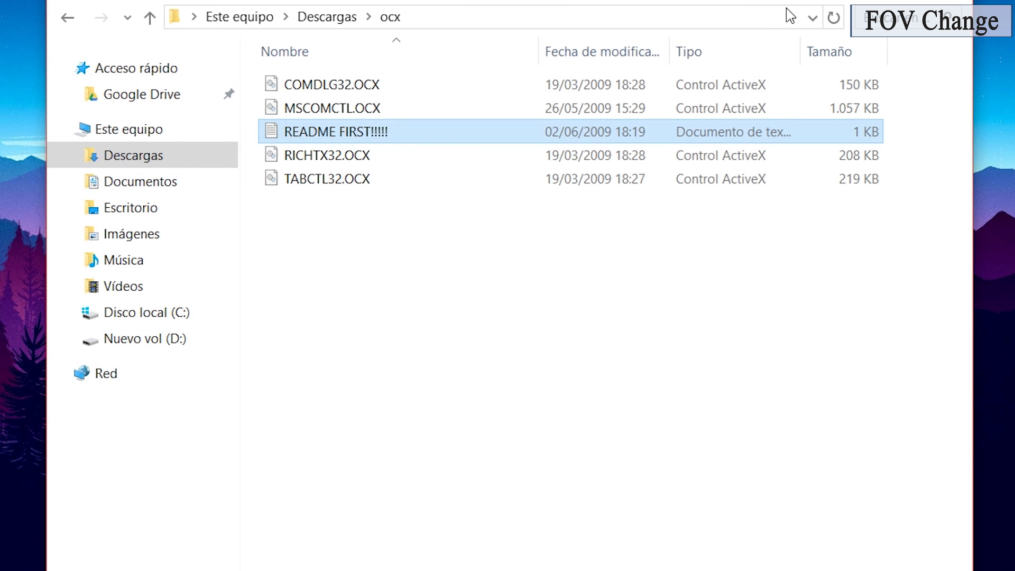
Copy the four OCX files from the ocx folder, leaving out README FIRST!!!!!
{"action": "left_click_drag", "start_coordinate": [411, 317], "coordinate": [306, 92]}
{"action": "left_click", "coordinate": [346, 133], "text": "ctrl"}
{"action": "right_click", "coordinate": [354, 182]}
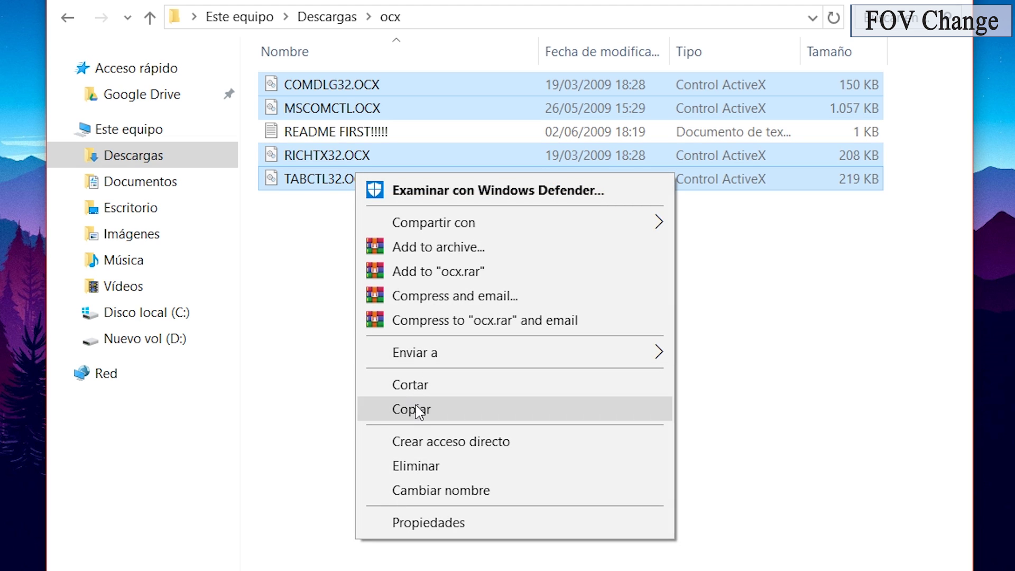
{"action": "left_click", "coordinate": [417, 411]}
Paste the copied OCX files into the Windows\System32 folder on Disco local (C:).
{"action": "left_click", "coordinate": [159, 314]}
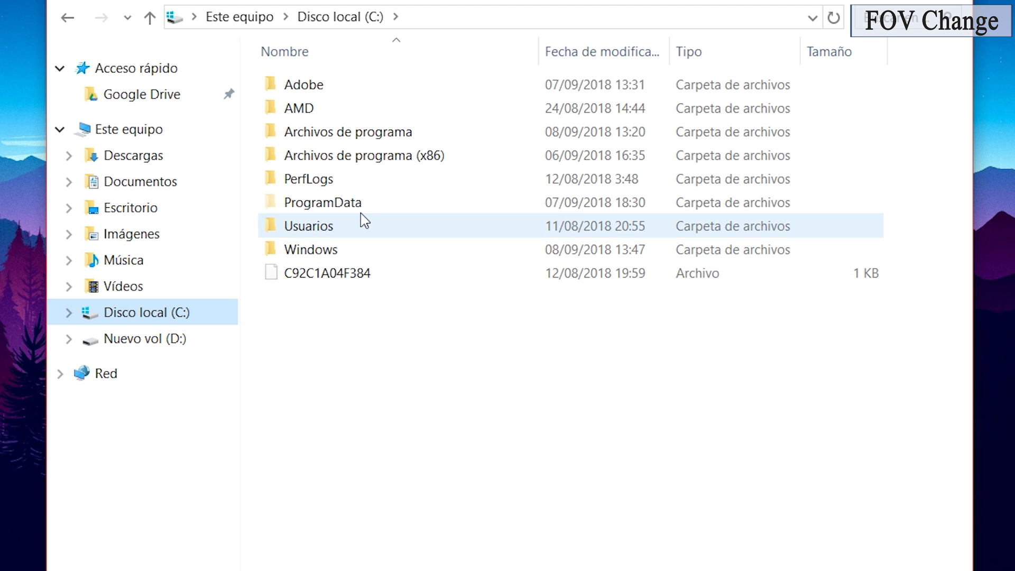
{"action": "double_click", "coordinate": [350, 251]}
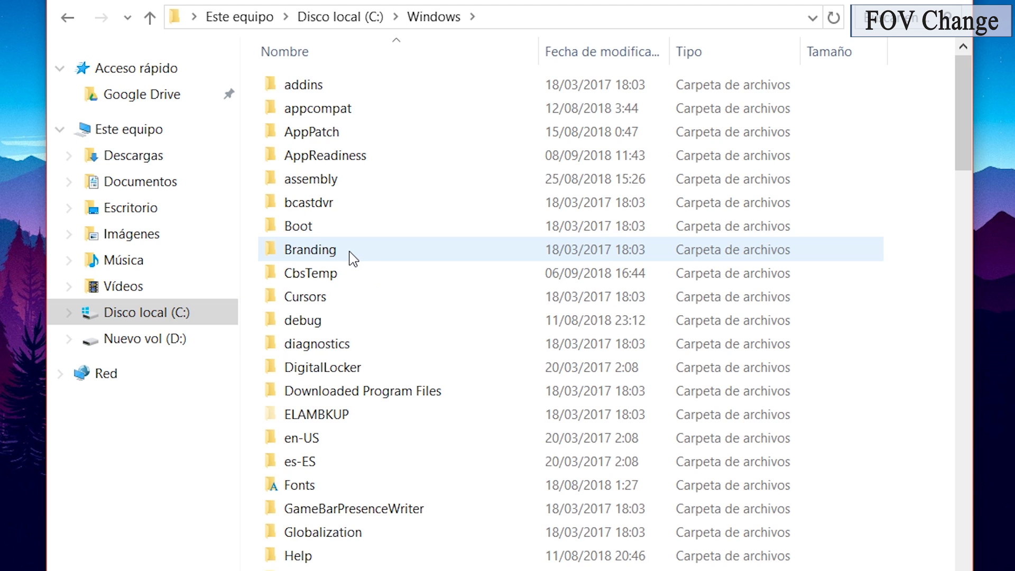
{"action": "key", "text": "s"}
{"action": "key", "text": "Down"}
{"action": "key", "text": "Down"}
{"action": "key", "text": "Down"}
{"action": "key", "text": "Down"}
{"action": "key", "text": "Down"}
{"action": "key", "text": "Down"}
{"action": "key", "text": "Down"}
{"action": "key", "text": "Down"}
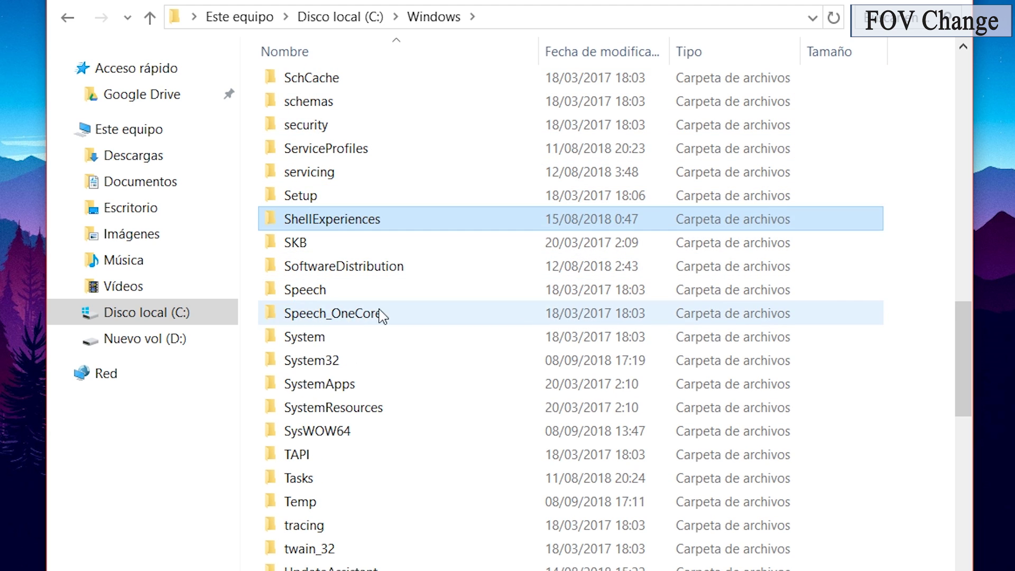
{"action": "double_click", "coordinate": [382, 365]}
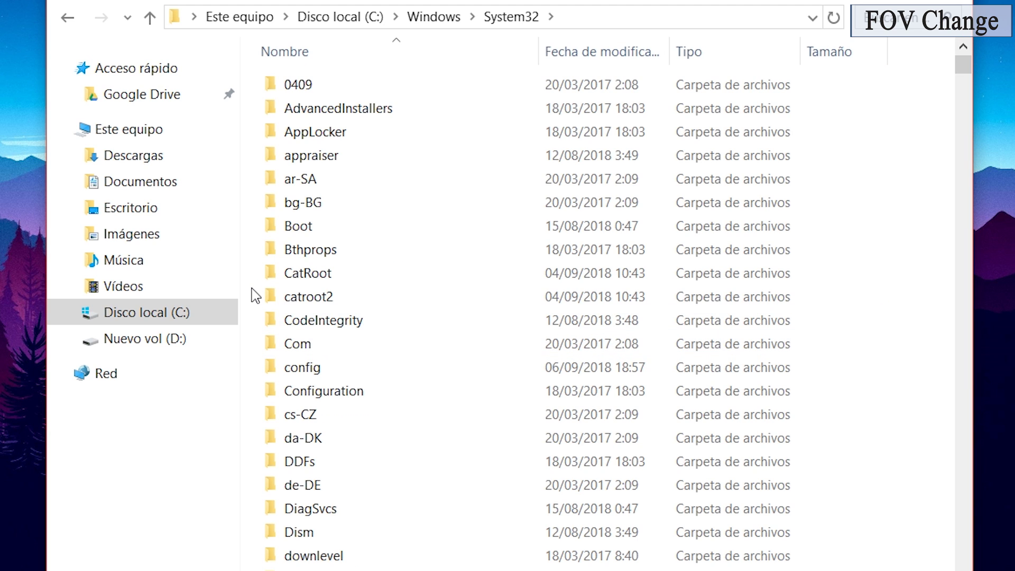
{"action": "right_click", "coordinate": [253, 270]}
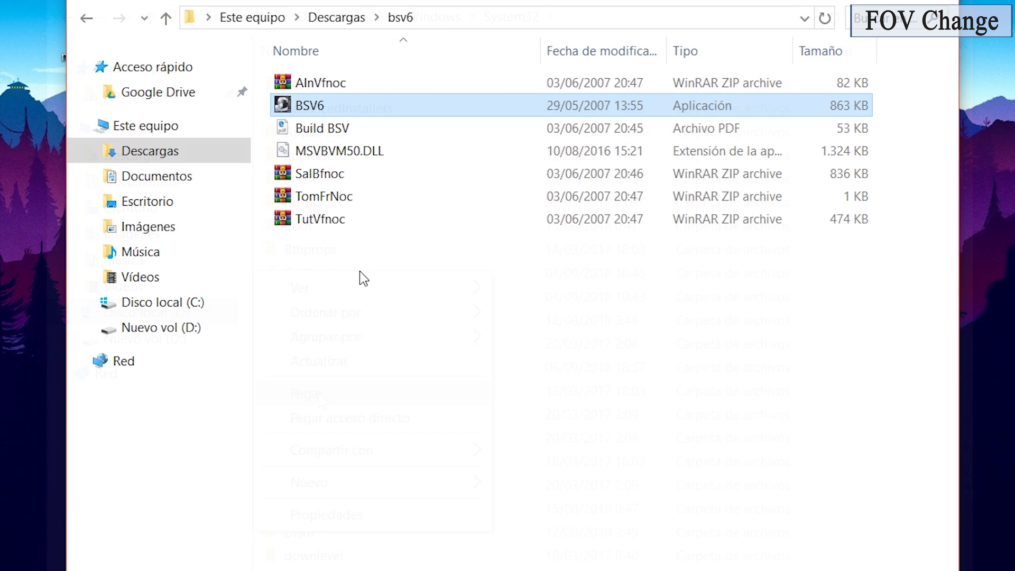
Run the BSV6 application from the bsv6 folder and start loading a scene2.bin file.
{"action": "double_click", "coordinate": [353, 111]}
{"action": "left_click", "coordinate": [39, 36]}
{"action": "key", "text": "Right"}
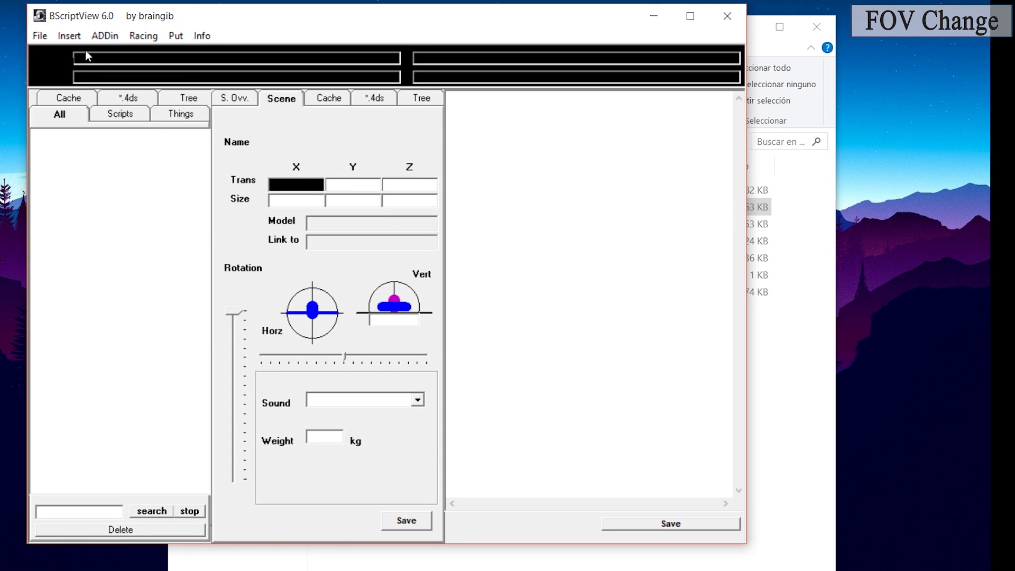
{"action": "mouse_move", "coordinate": [38, 37]}
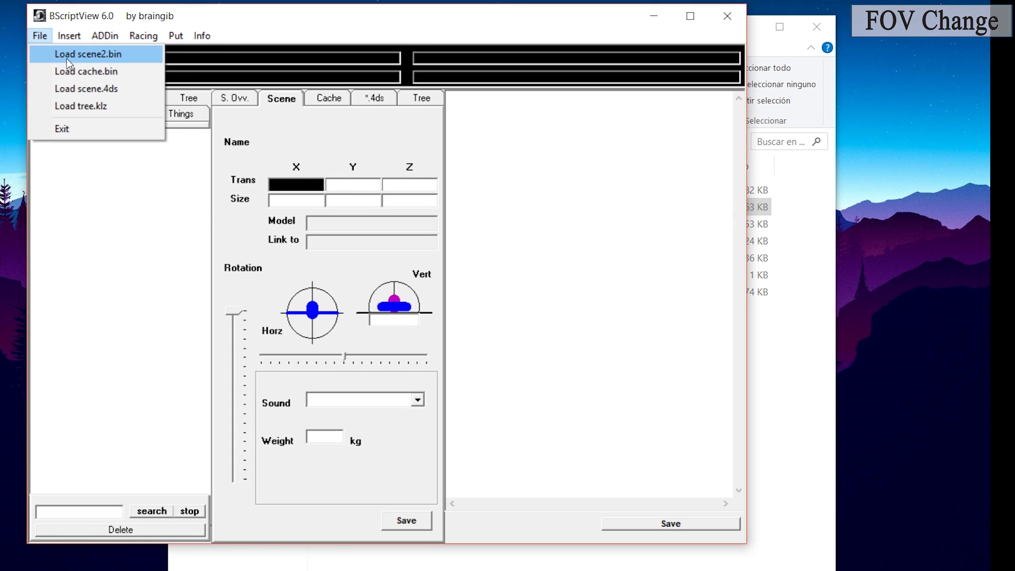
{"action": "left_click", "coordinate": [97, 55]}
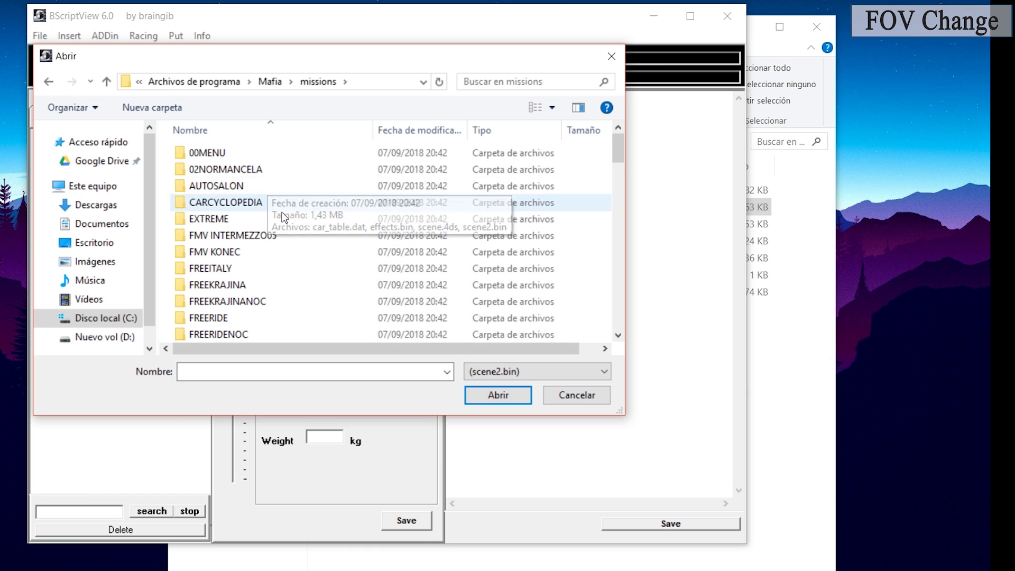
Load scene2.bin from the MISE08-HOTEL folder in Mafia's missions folder.
{"action": "scroll", "coordinate": [289, 234], "scroll_direction": "down", "scroll_amount": 5}
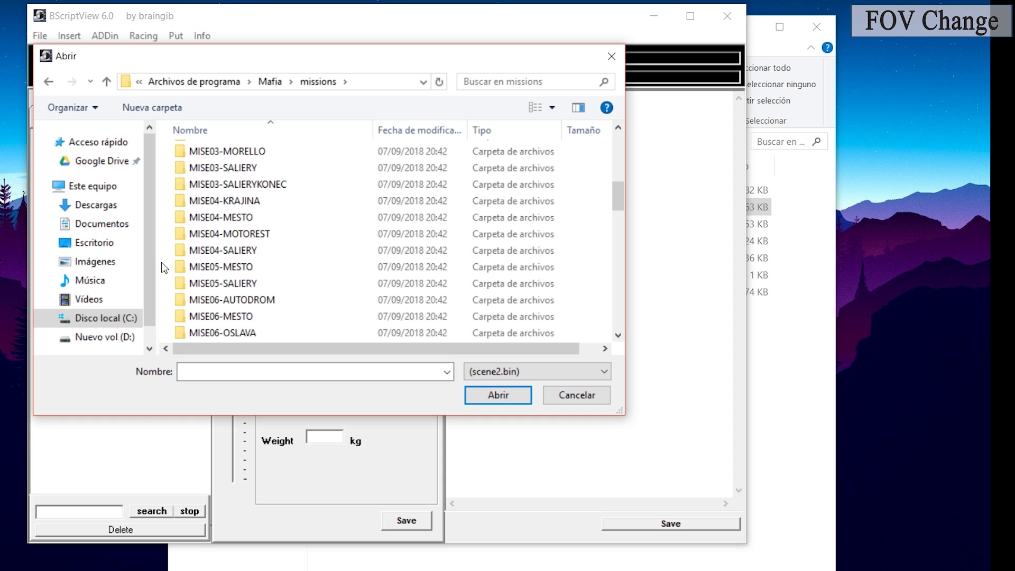
{"action": "scroll", "coordinate": [165, 268], "scroll_direction": "down", "scroll_amount": 2}
{"action": "scroll", "coordinate": [165, 267], "scroll_direction": "down", "scroll_amount": 2}
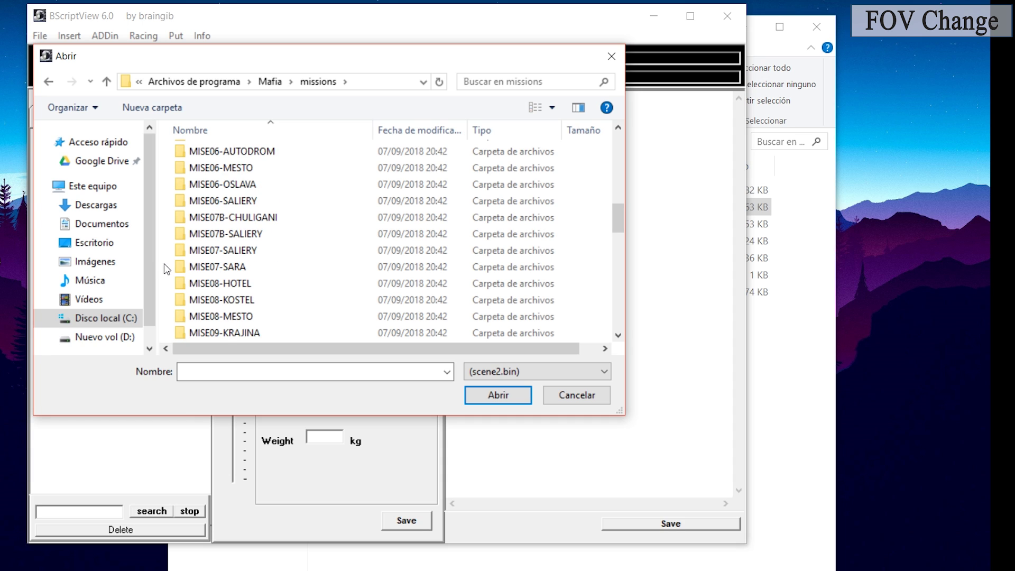
{"action": "double_click", "coordinate": [249, 283]}
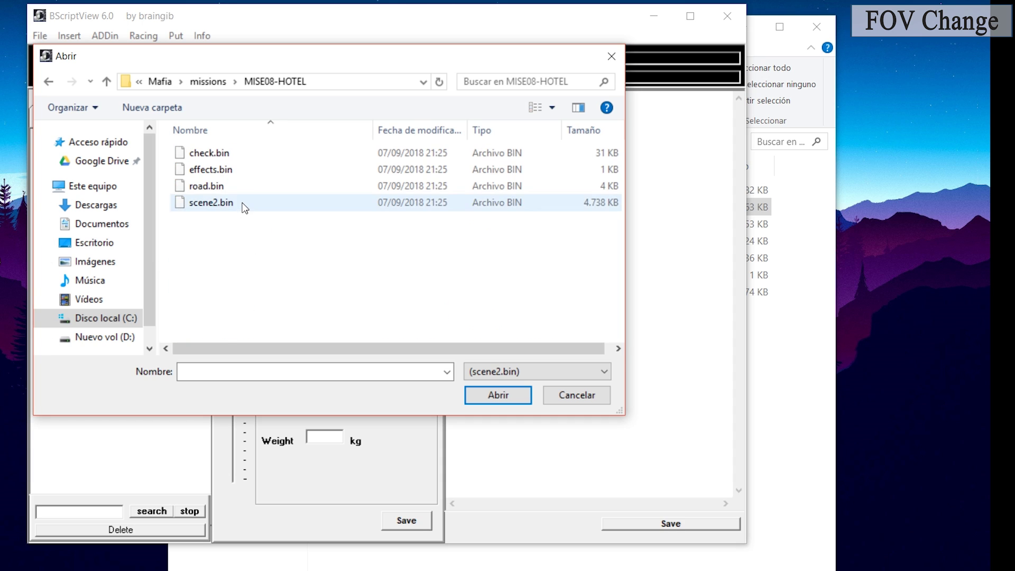
{"action": "left_click", "coordinate": [210, 204]}
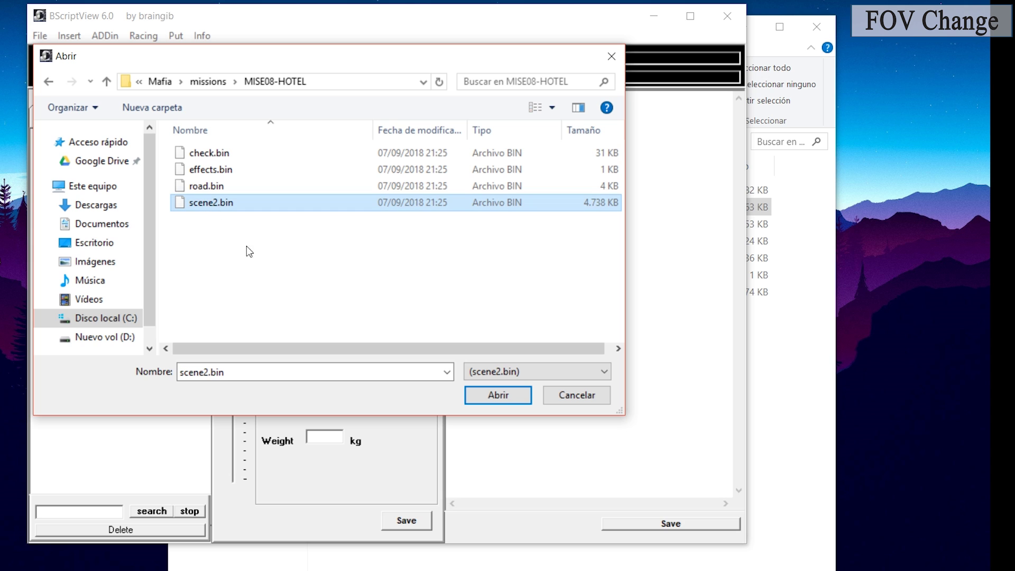
{"action": "left_click", "coordinate": [497, 396]}
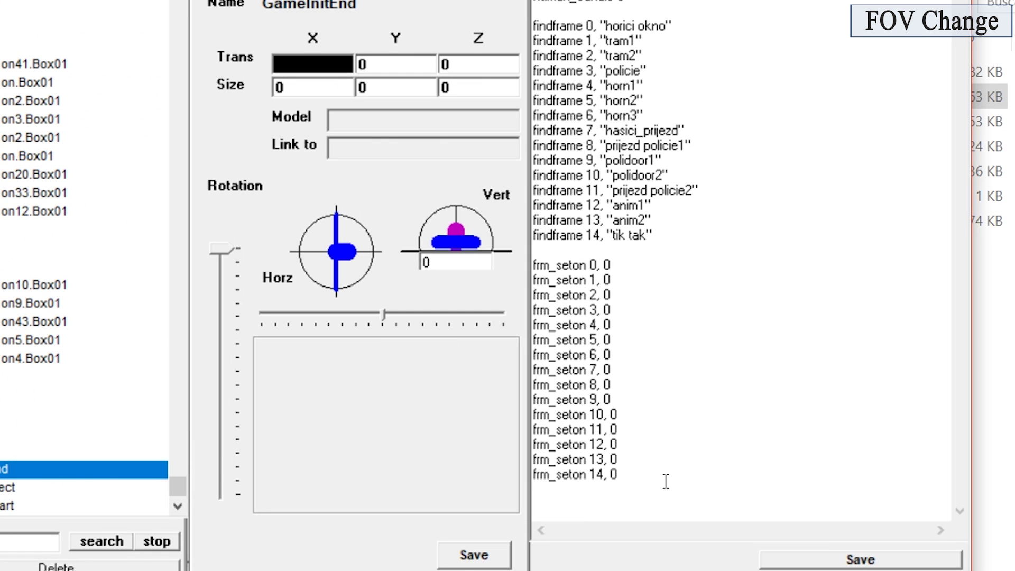
Add an empty line at the end of the GameInitEnd script and copy the 16:9 command camera_setfov 86.07 from the web page.
{"action": "key", "text": "Return"}
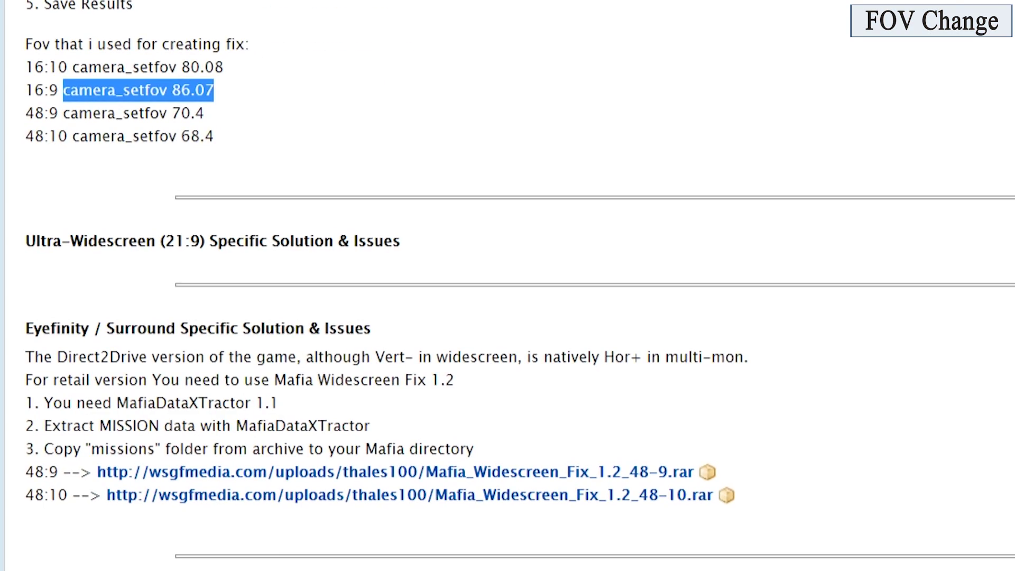
{"action": "left_click", "coordinate": [390, 206]}
{"action": "left_click_drag", "start_coordinate": [306, 211], "coordinate": [290, 185]}
{"action": "key", "text": "ctrl+c"}
{"action": "left_click", "coordinate": [164, 181]}
{"action": "left_click", "coordinate": [445, 220]}
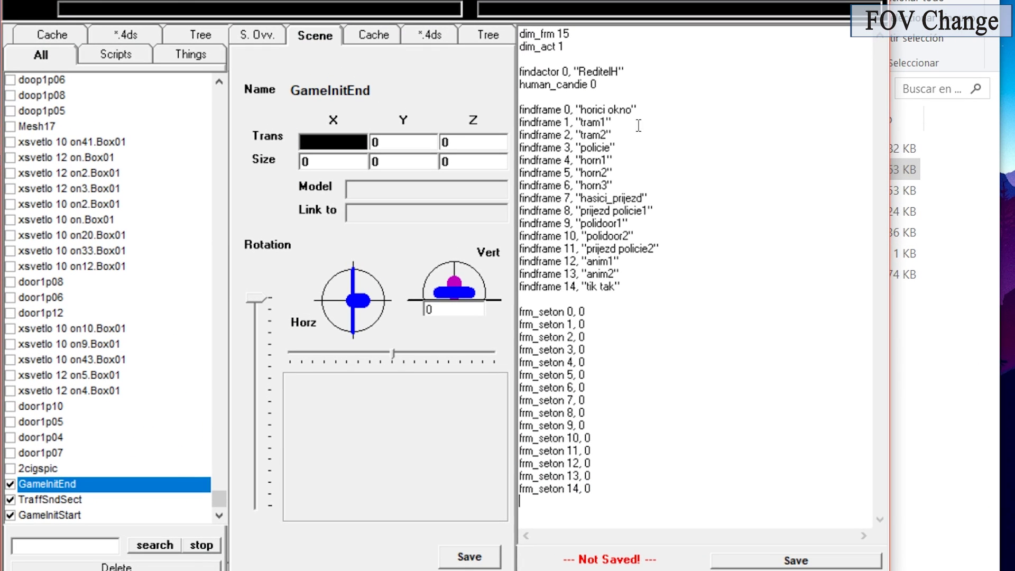
Paste camera_setfov 86.07 below the last frm_seton line of the GameInitEnd script and save the script.
{"action": "left_click", "coordinate": [612, 492]}
{"action": "key", "text": "ctrl+v"}
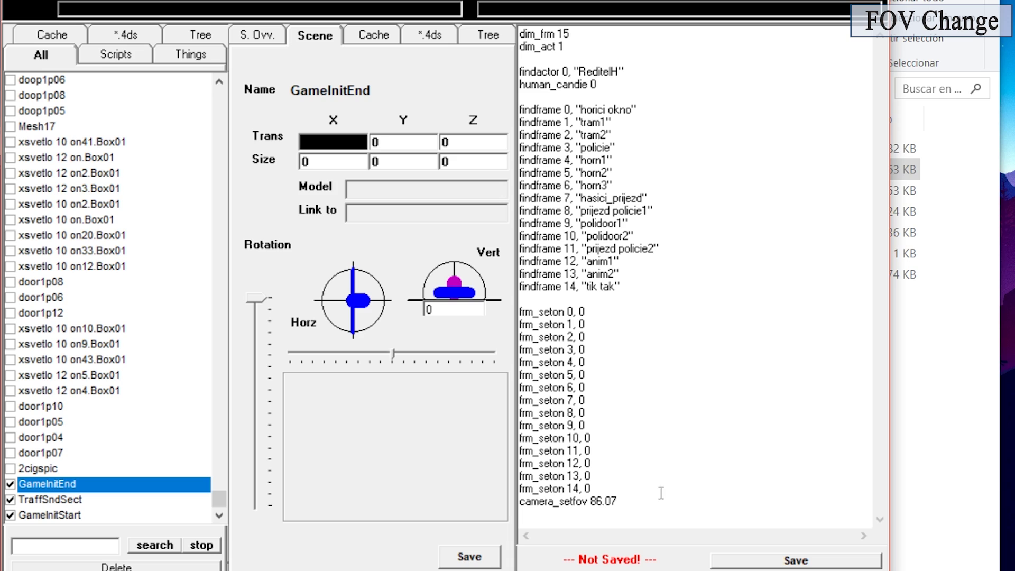
{"action": "key", "text": "shift+Home"}
{"action": "left_click", "coordinate": [658, 515]}
{"action": "left_click", "coordinate": [757, 565]}
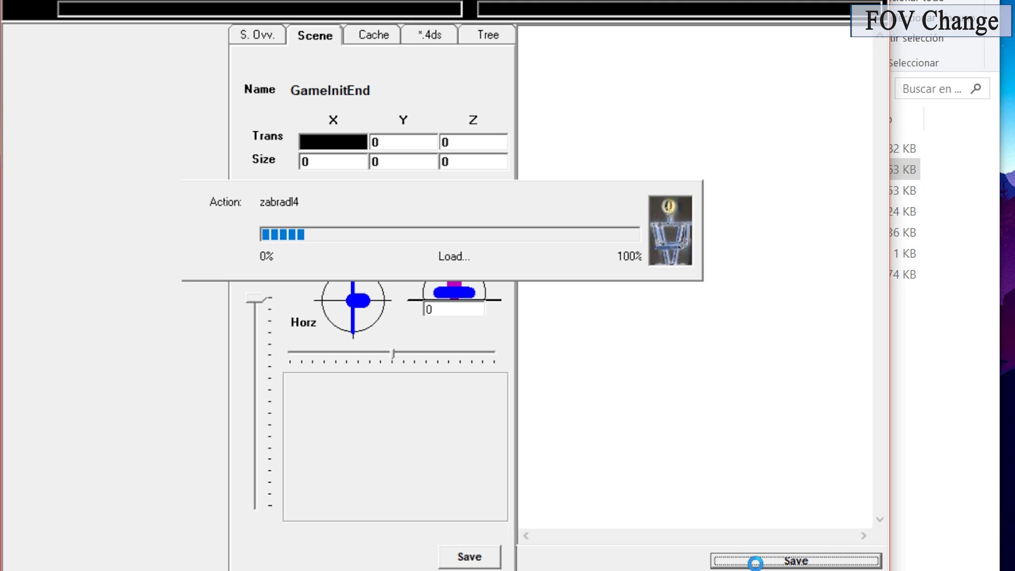